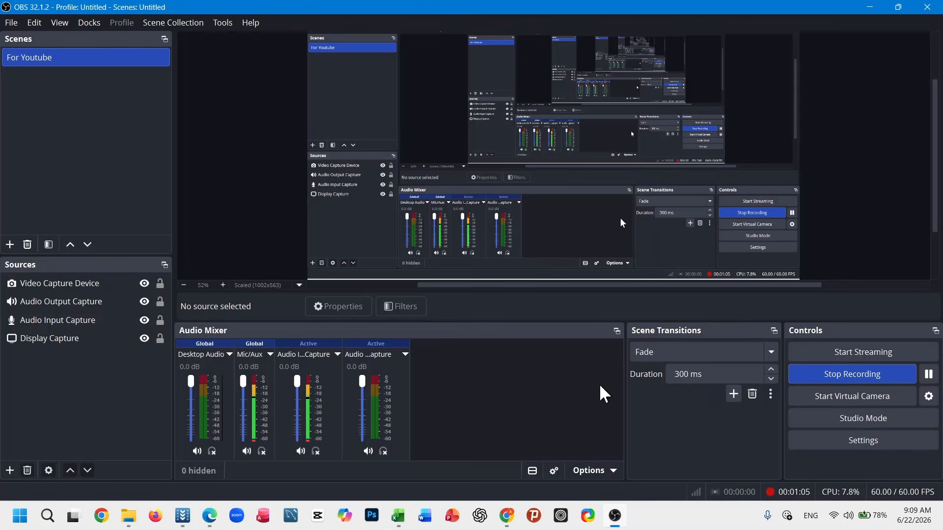
# Switch to the Edge browser and search the web for "obs" in a new tab
pyautogui.hotkey('alt', 'Tab')
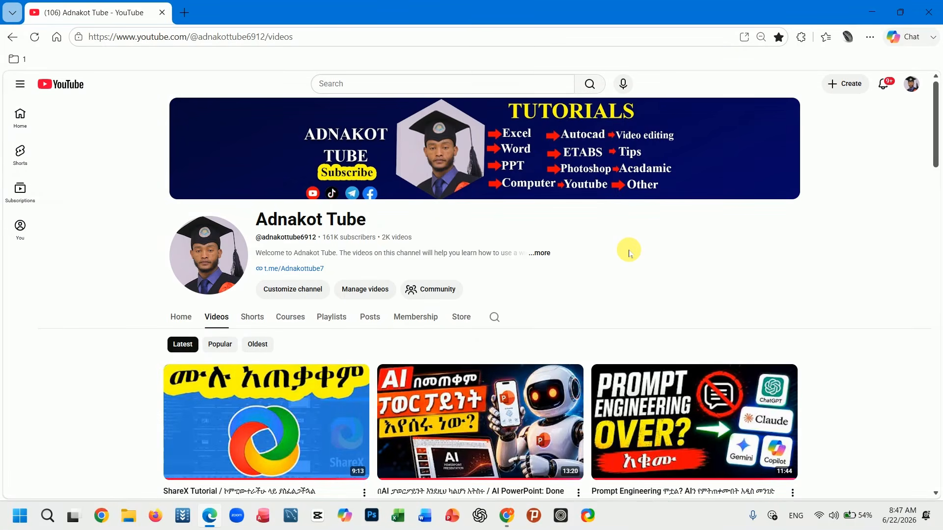
pyautogui.click(185, 13)
pyautogui.write('obs')
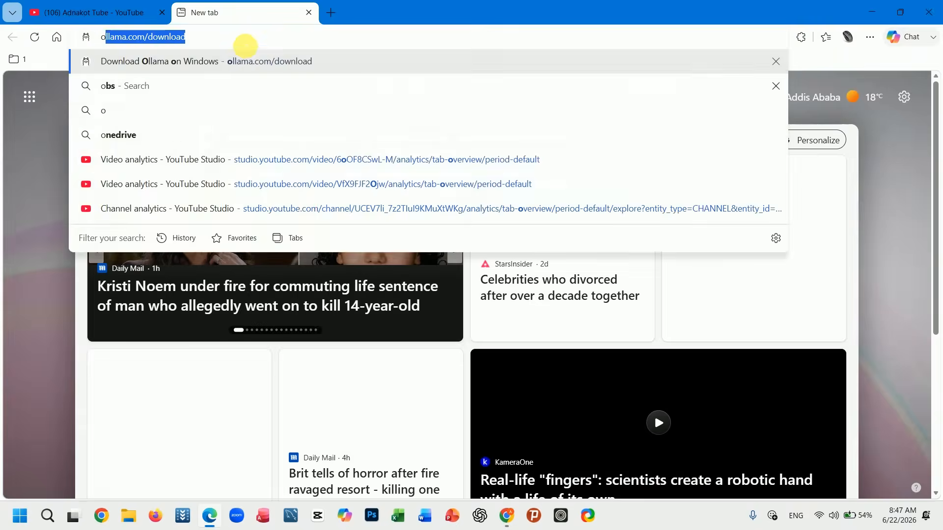
pyautogui.press('Return')
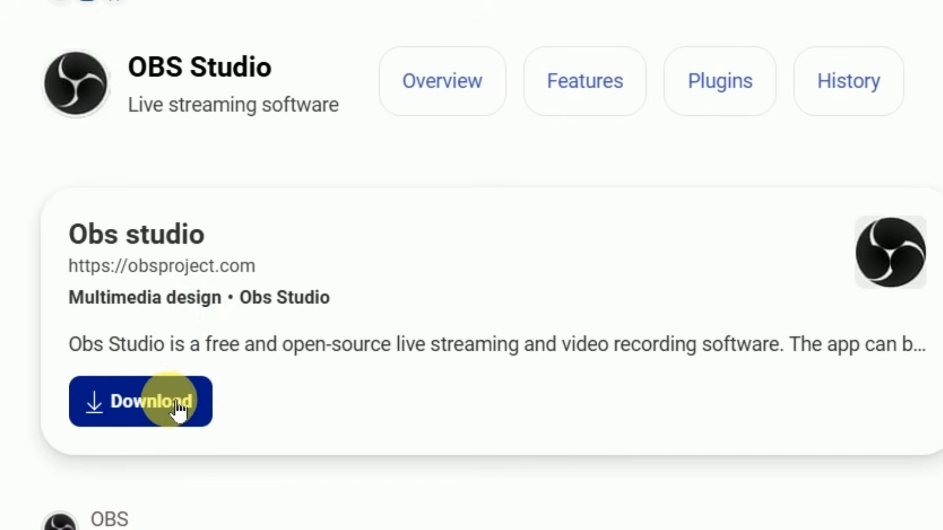
# Download the Windows installer from the OBS Studio website, accepting the option to show the download complete dialog for an existing file
pyautogui.click(165, 412)
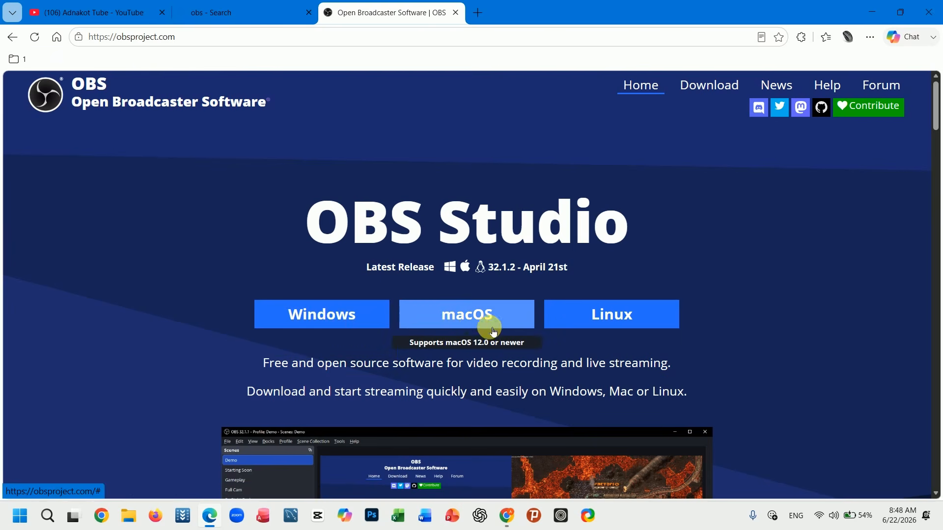
pyautogui.click(311, 321)
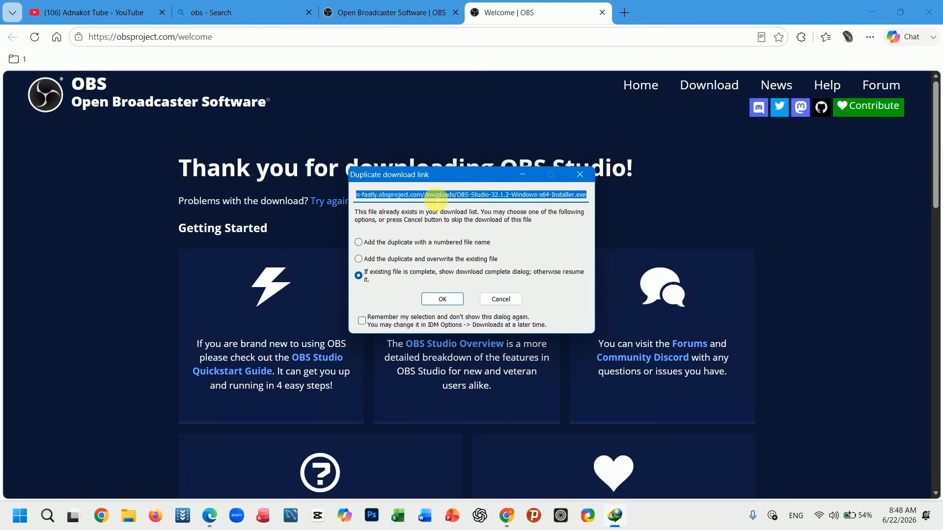
pyautogui.click(441, 300)
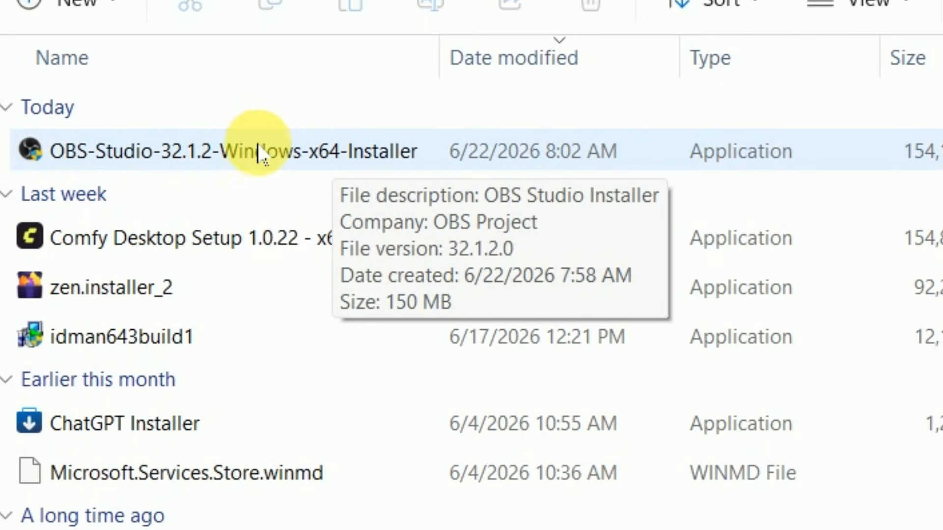
# Run OBS-Studio-32.1.2-Windows-x64-Installer as administrator and go through the setup to install OBS Studio
pyautogui.rightClick(263, 154)
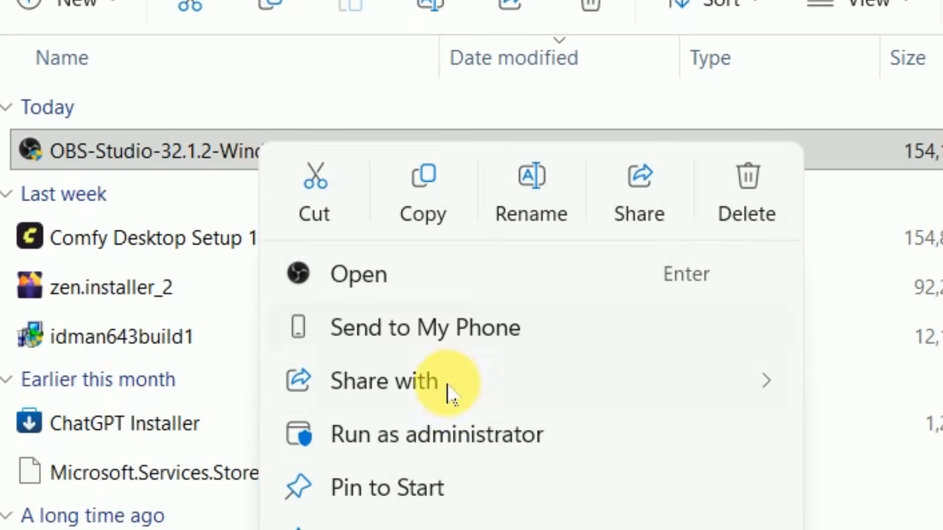
pyautogui.click(421, 445)
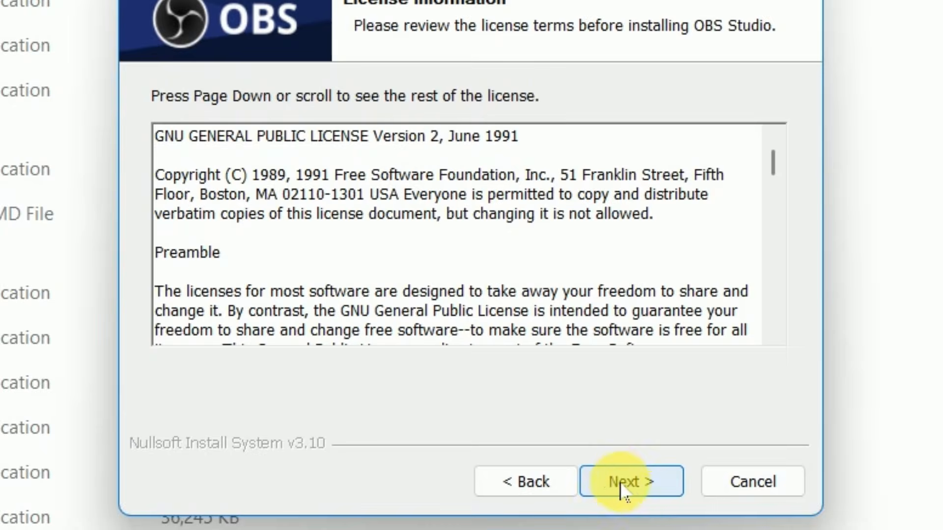
pyautogui.click(627, 483)
pyautogui.click(631, 482)
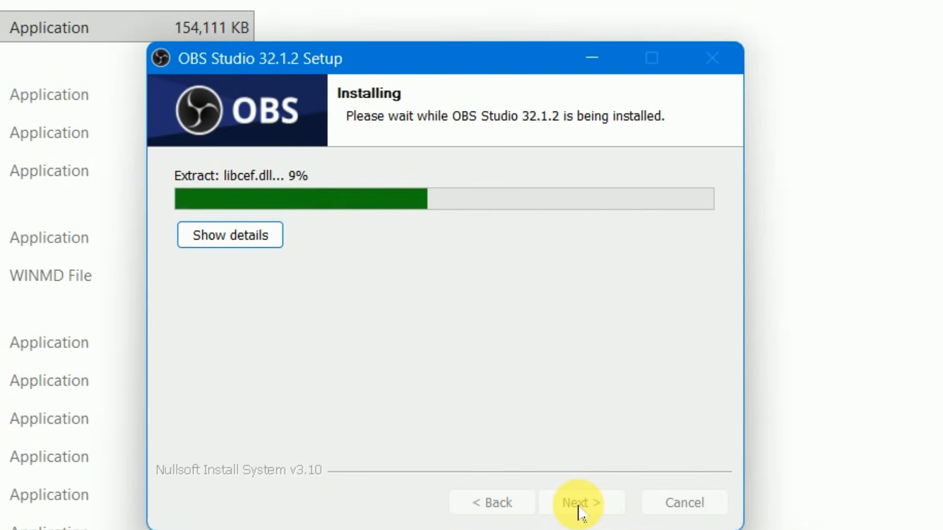
pyautogui.click(579, 513)
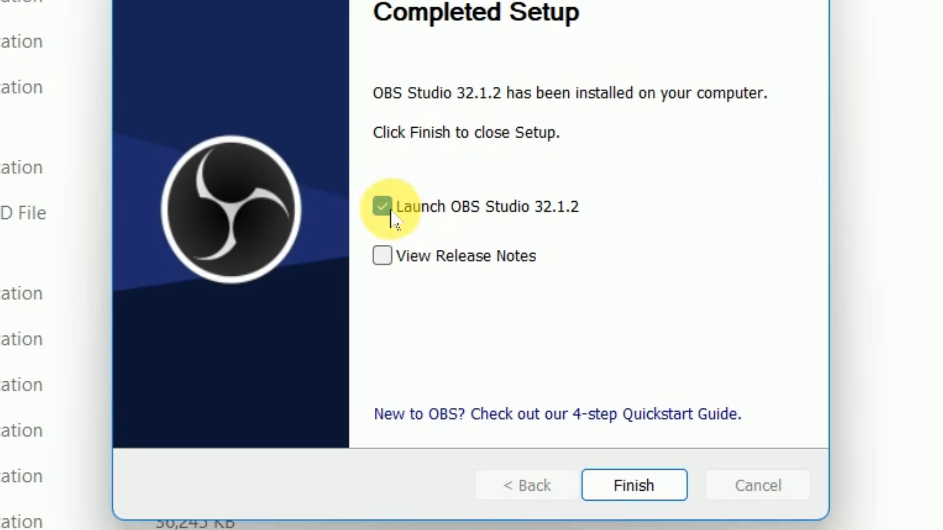
# Finish the setup with Launch OBS Studio 32.1.2 enabled and View Release Notes disabled
pyautogui.click(373, 248)
pyautogui.click(389, 216)
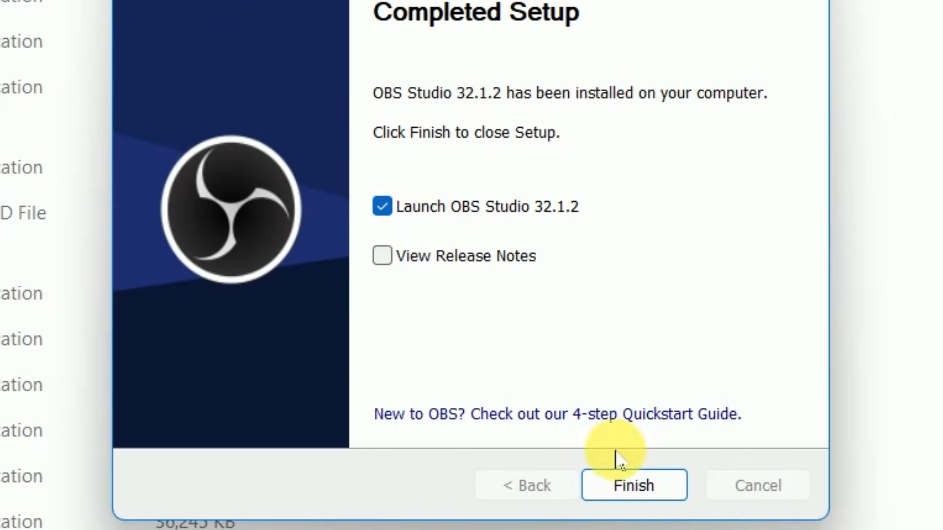
pyautogui.click(650, 486)
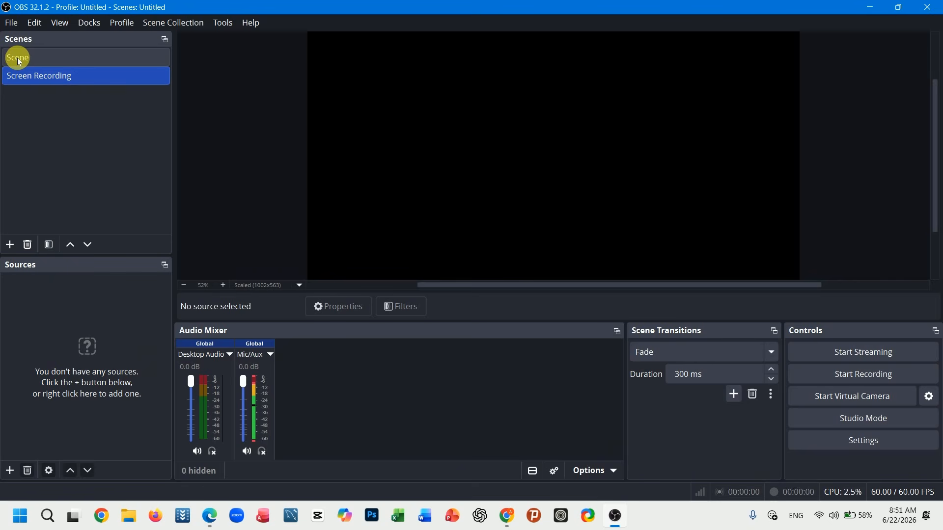
# Remove the Screen Recording scene from the scene list
pyautogui.rightClick(47, 74)
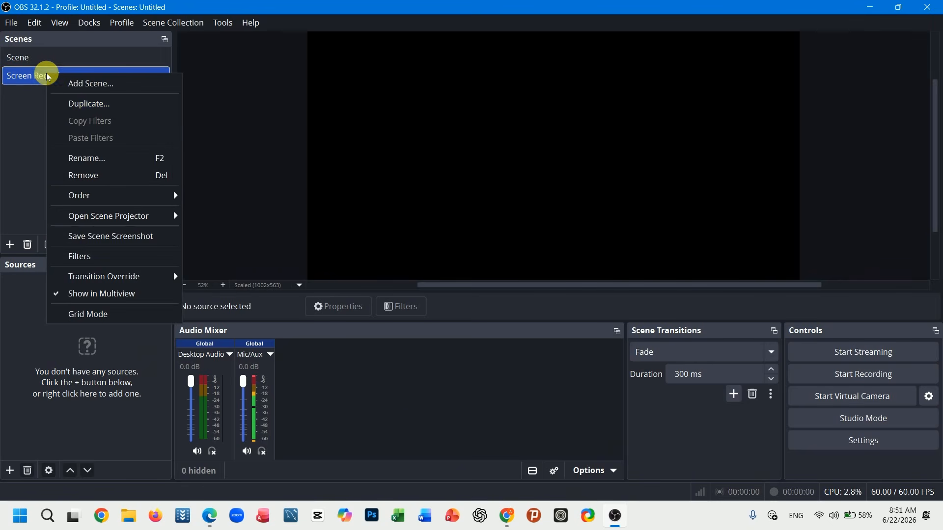
pyautogui.click(90, 177)
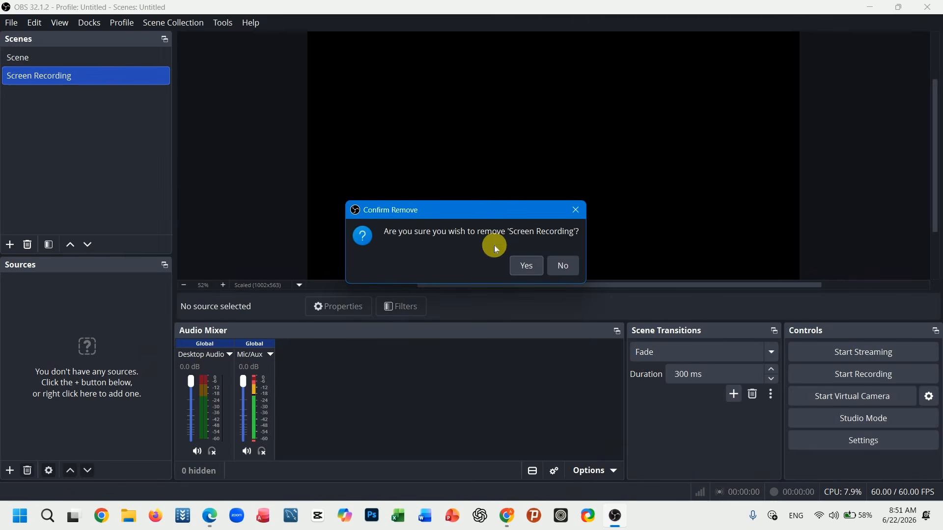
pyautogui.click(528, 265)
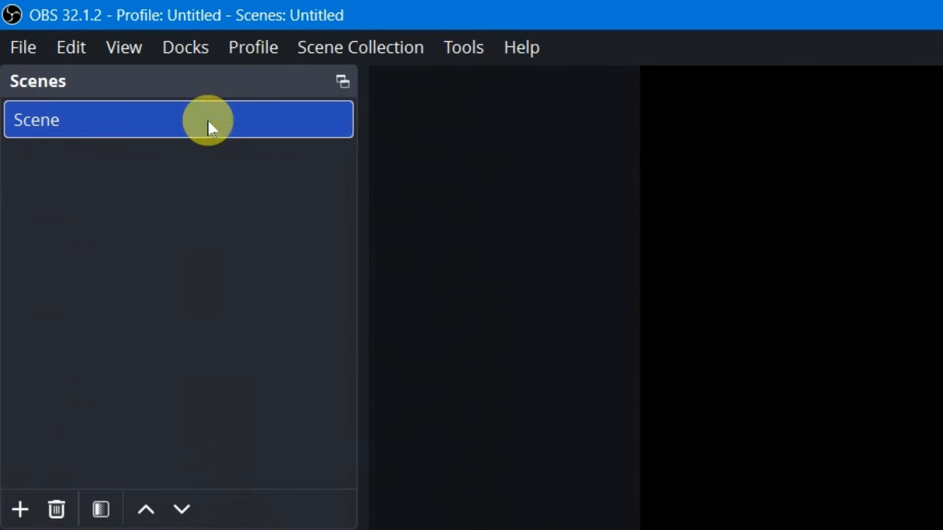
# Rename the remaining scene as "For Youtube"
pyautogui.rightClick(100, 58)
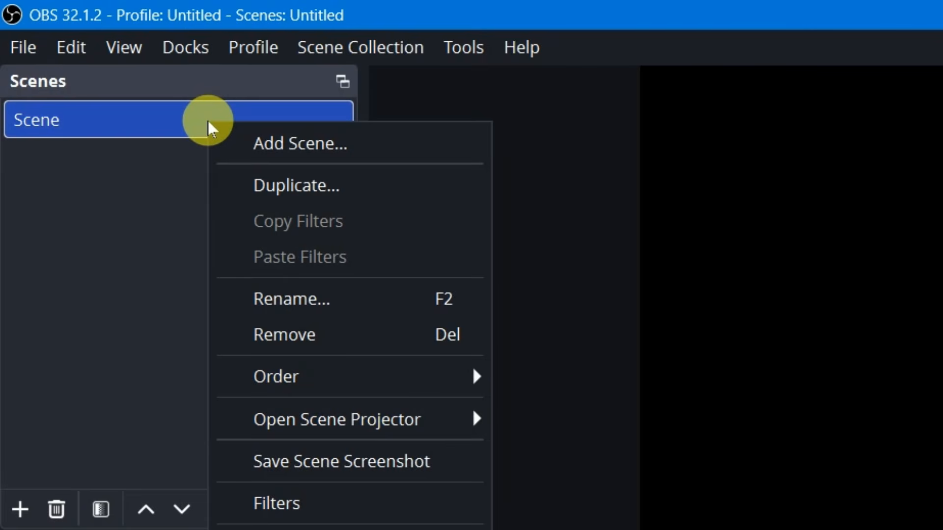
pyautogui.click(276, 299)
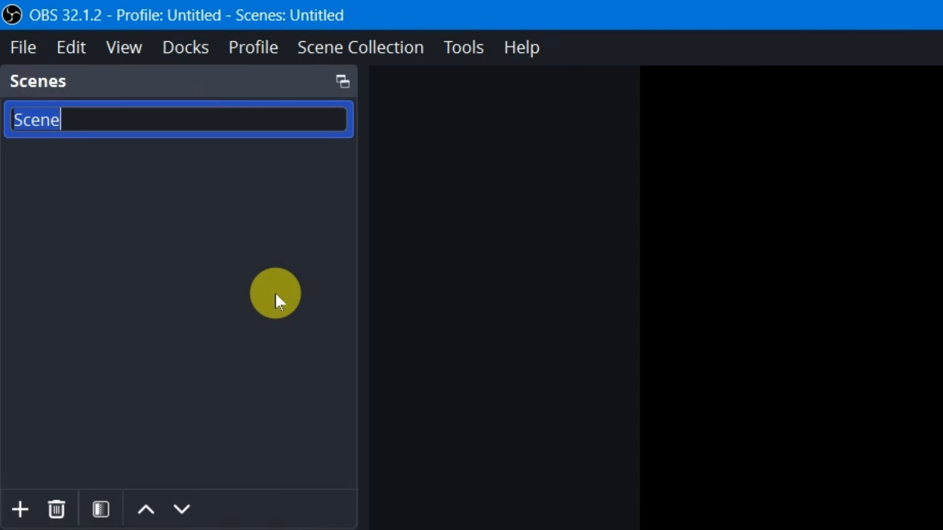
pyautogui.write('For Yout')
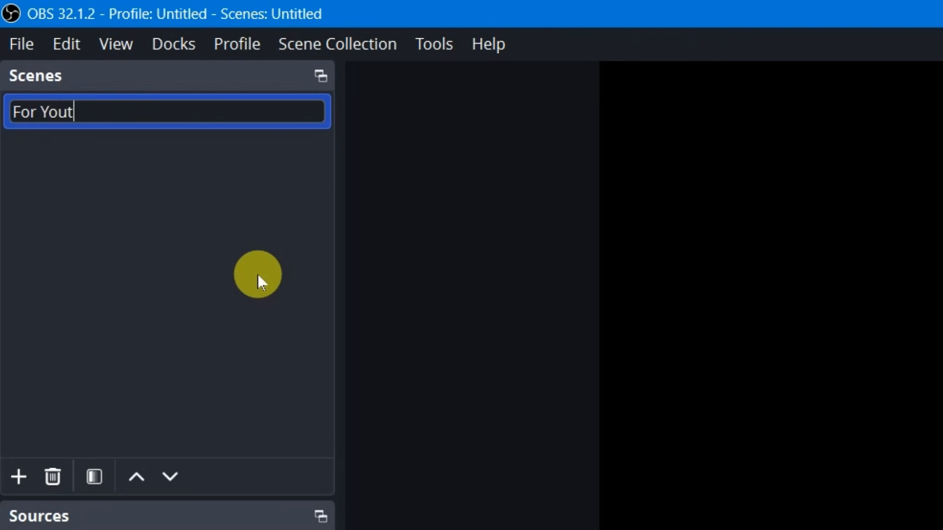
pyautogui.write('ube')
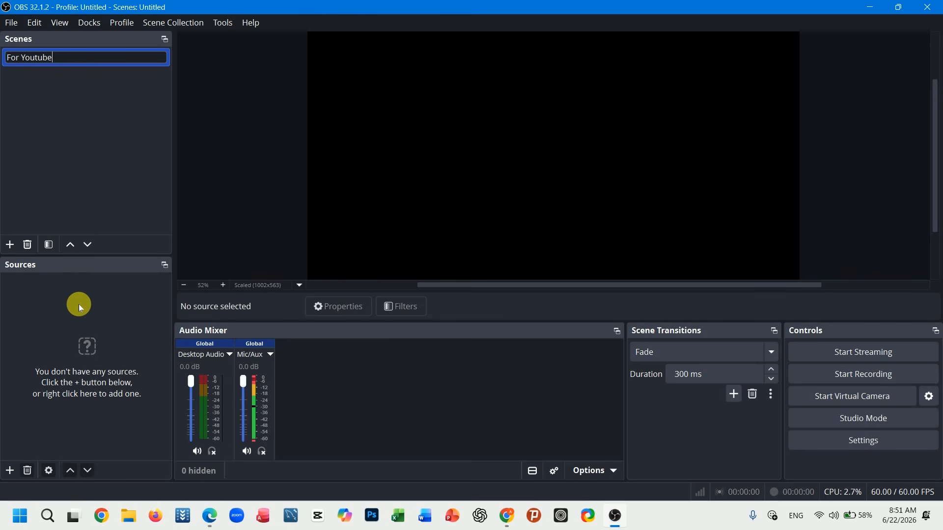
pyautogui.press('Return')
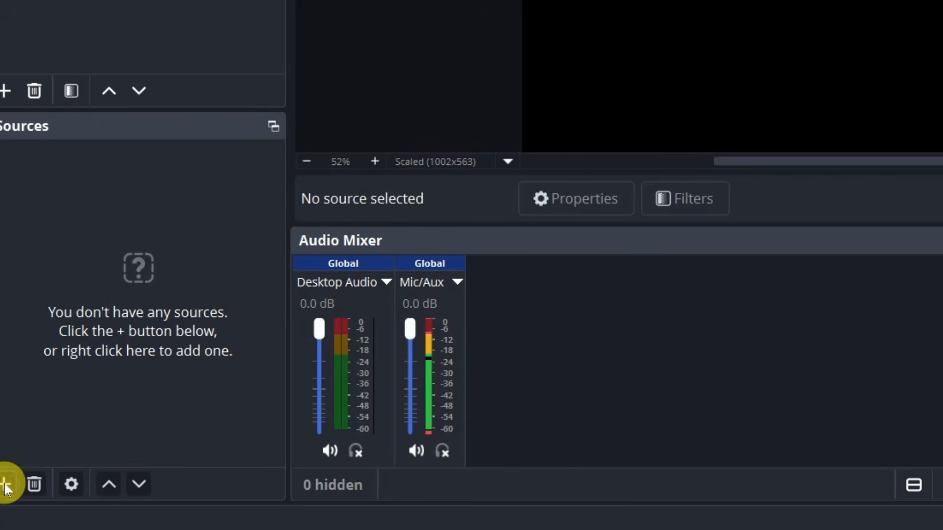
# Add a new Display Capture source that captures the 1920x1080 primary monitor, keeping the default source name
pyautogui.click(5, 485)
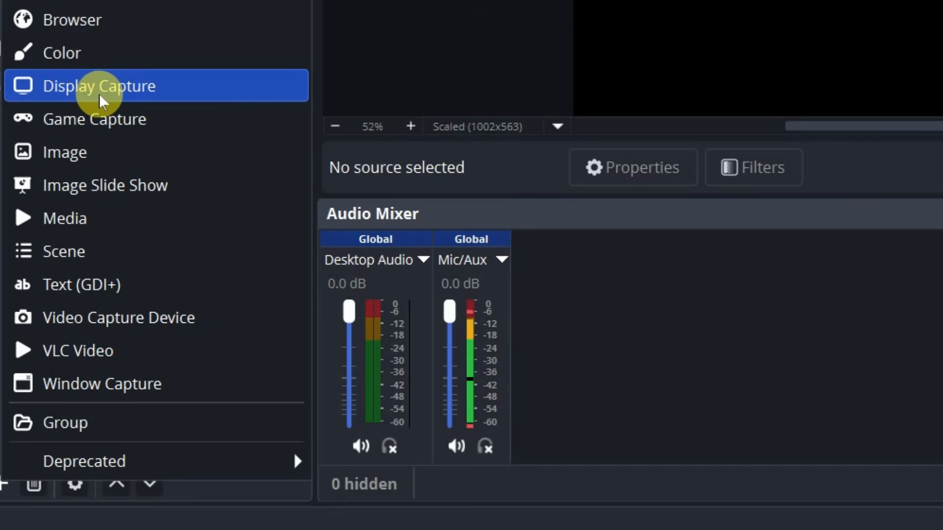
pyautogui.click(115, 92)
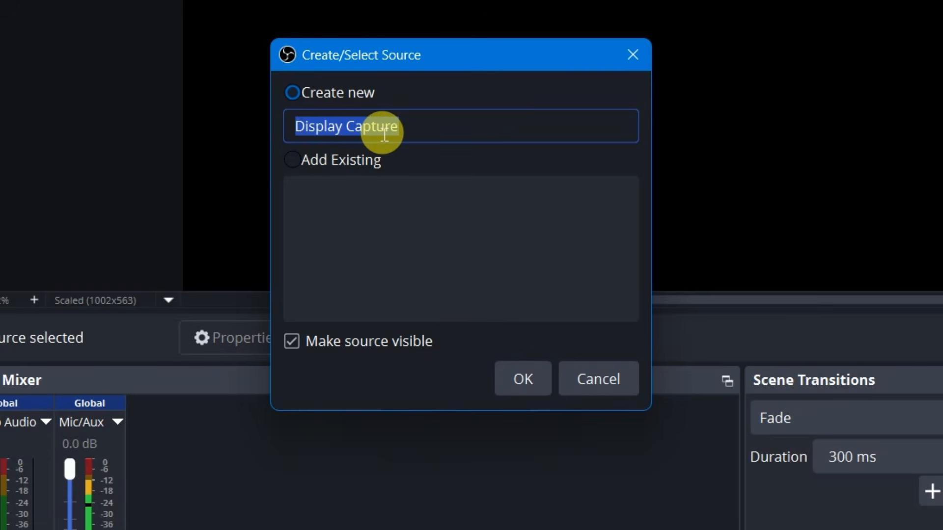
pyautogui.click(521, 378)
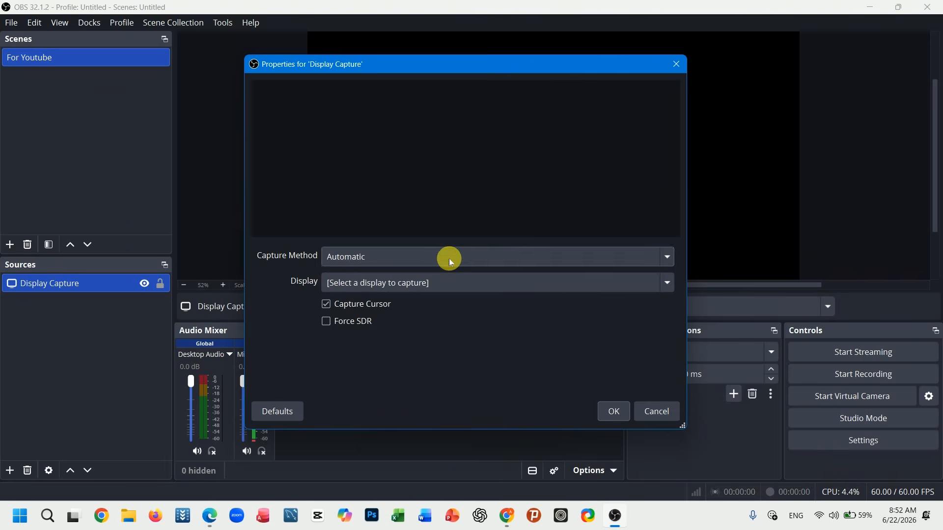
pyautogui.click(438, 278)
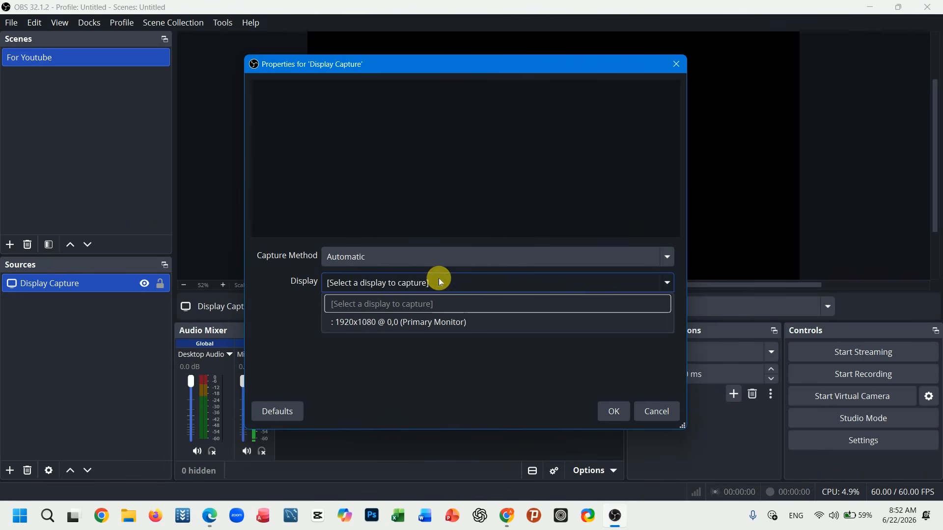
pyautogui.click(401, 320)
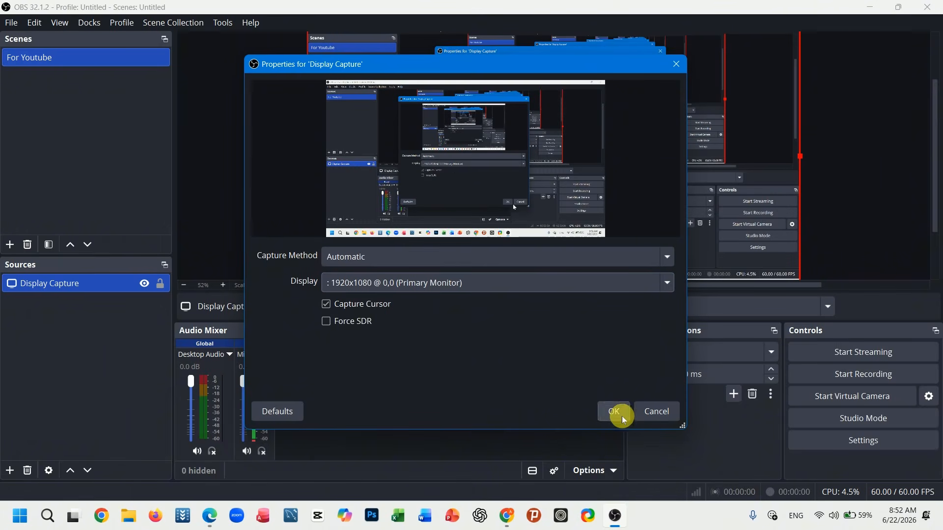
pyautogui.click(614, 411)
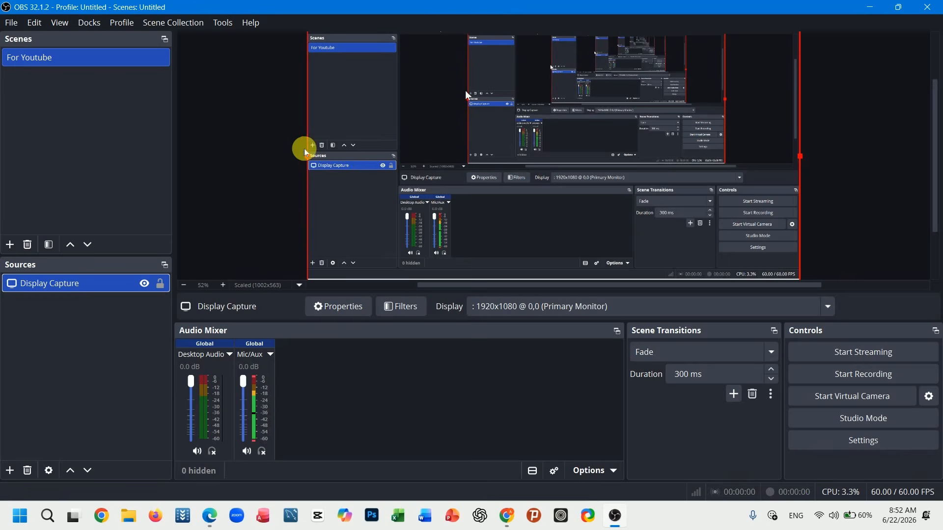
pyautogui.moveTo(312, 158)
pyautogui.mouseDown()
pyautogui.moveTo(334, 159)
pyautogui.moveTo(311, 162)
pyautogui.mouseUp()
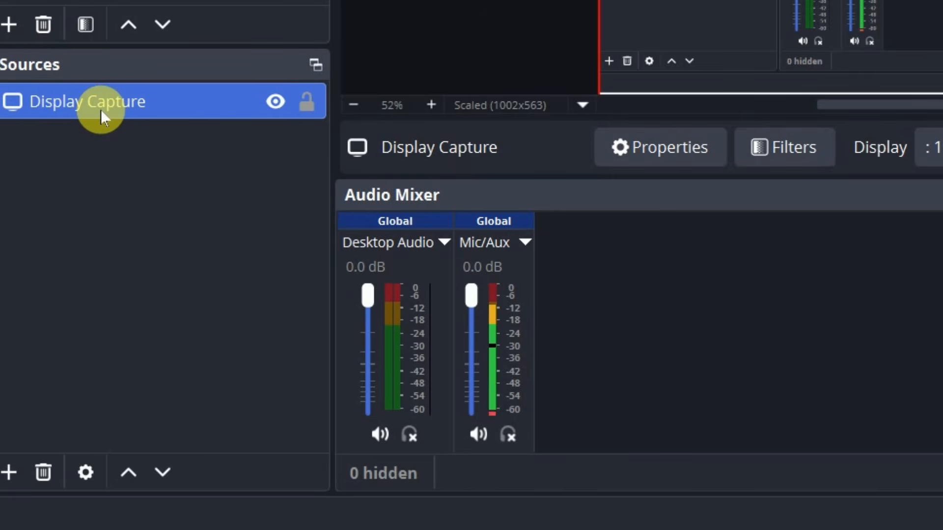
# Add a new Audio Input Capture source that uses the Microphone (USBAudio1.0) device
pyautogui.click(13, 474)
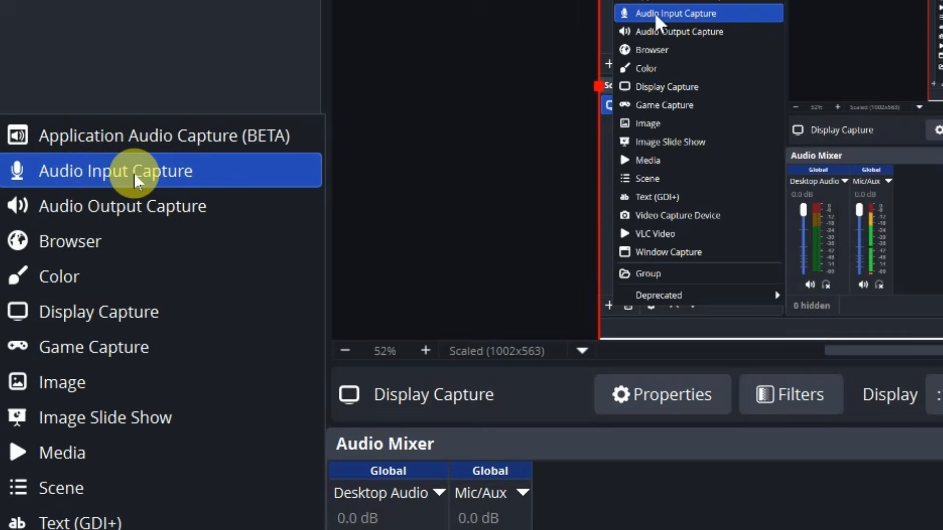
pyautogui.click(93, 182)
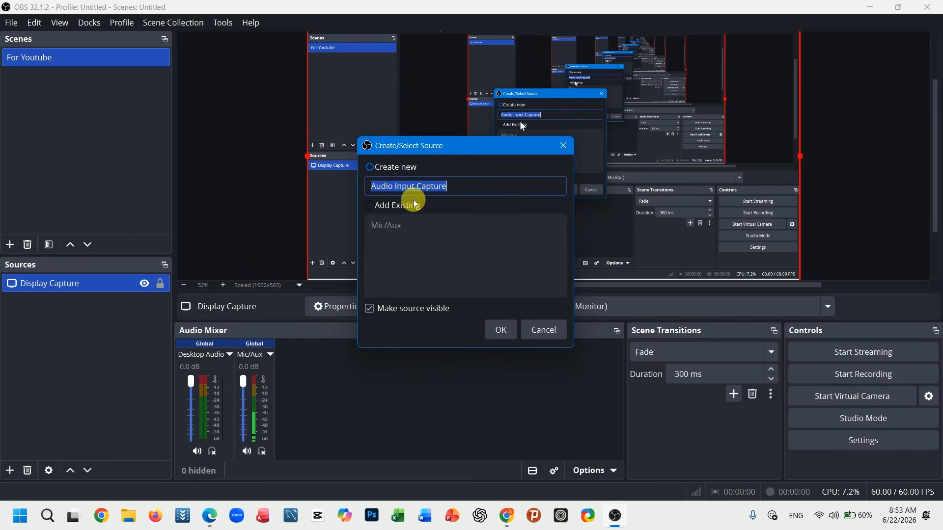
pyautogui.click(502, 332)
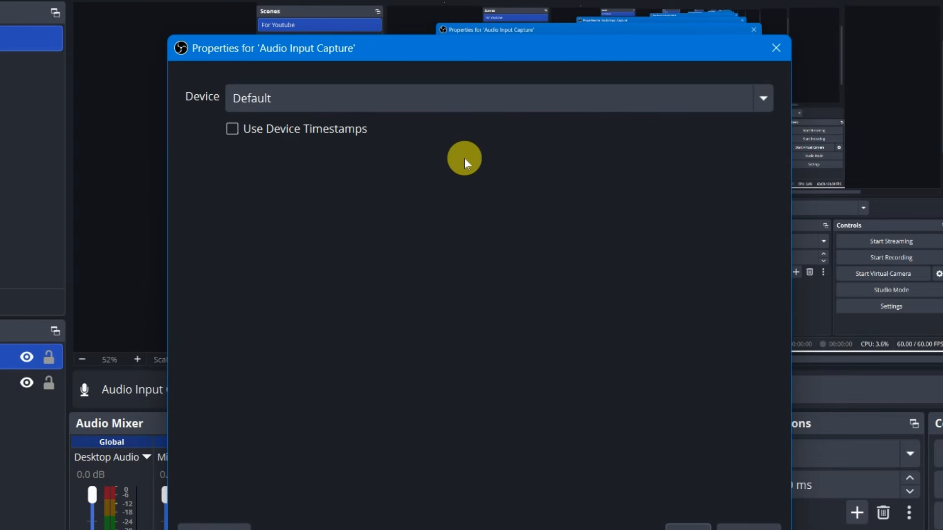
pyautogui.click(313, 96)
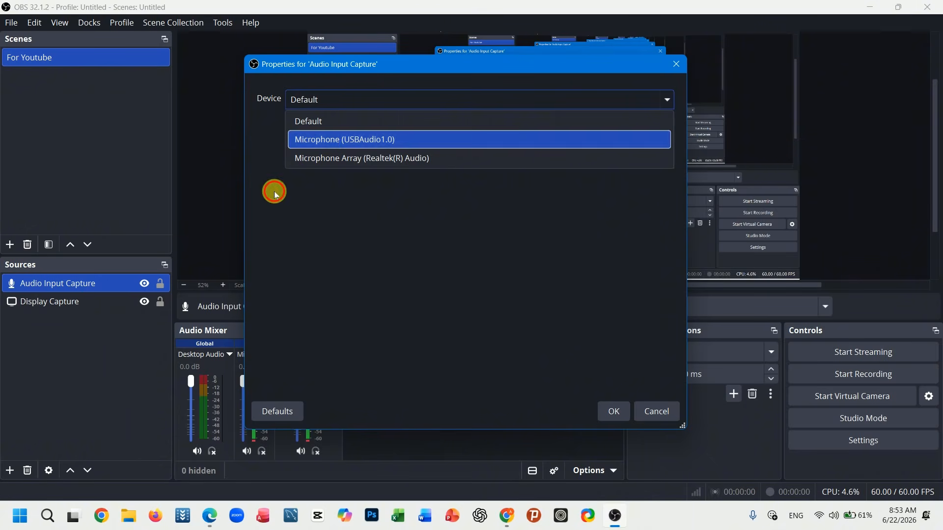
pyautogui.click(327, 101)
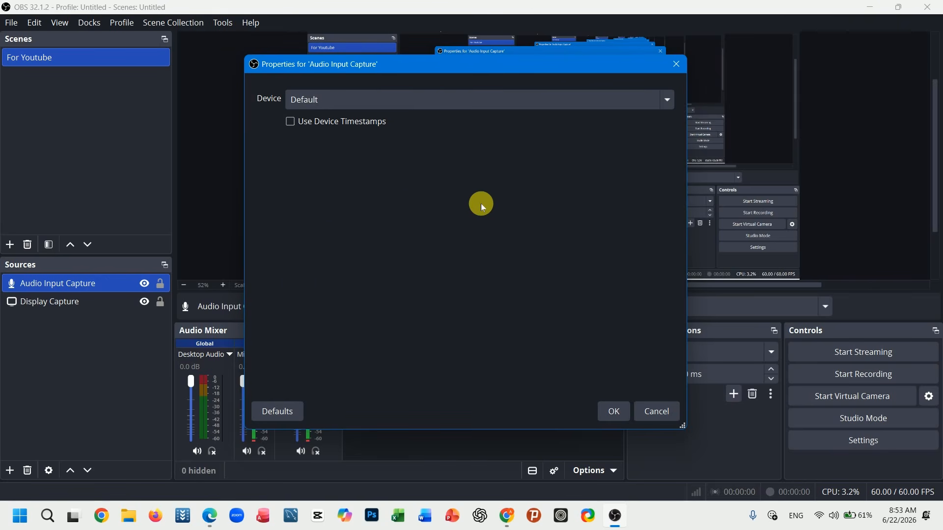
pyautogui.click(431, 106)
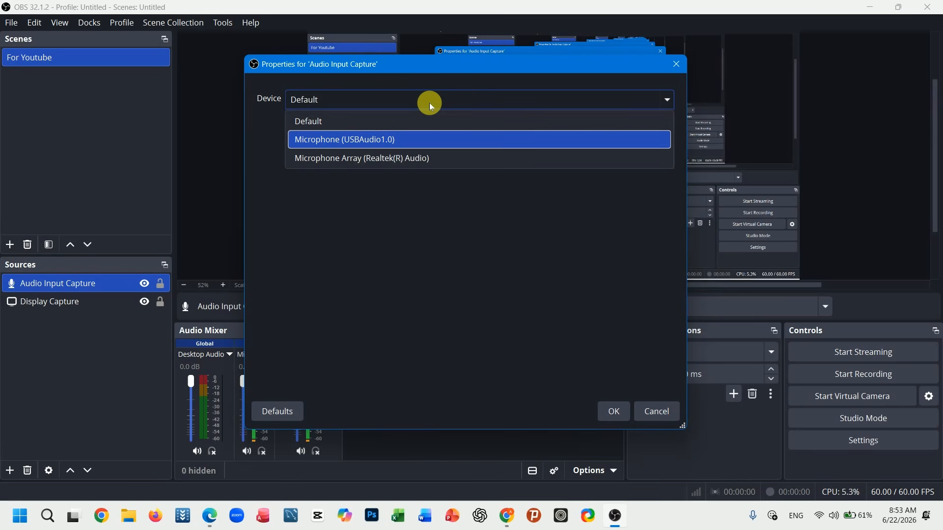
pyautogui.click(315, 142)
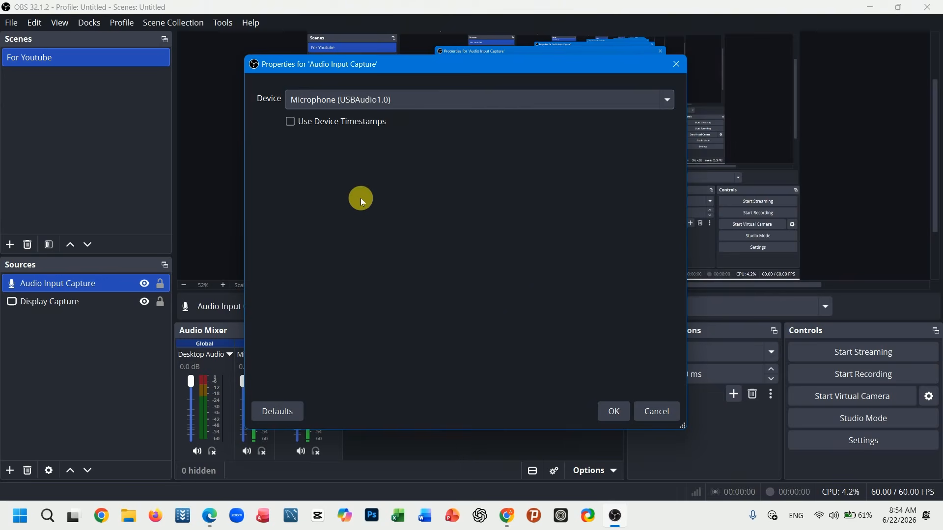
pyautogui.click(615, 407)
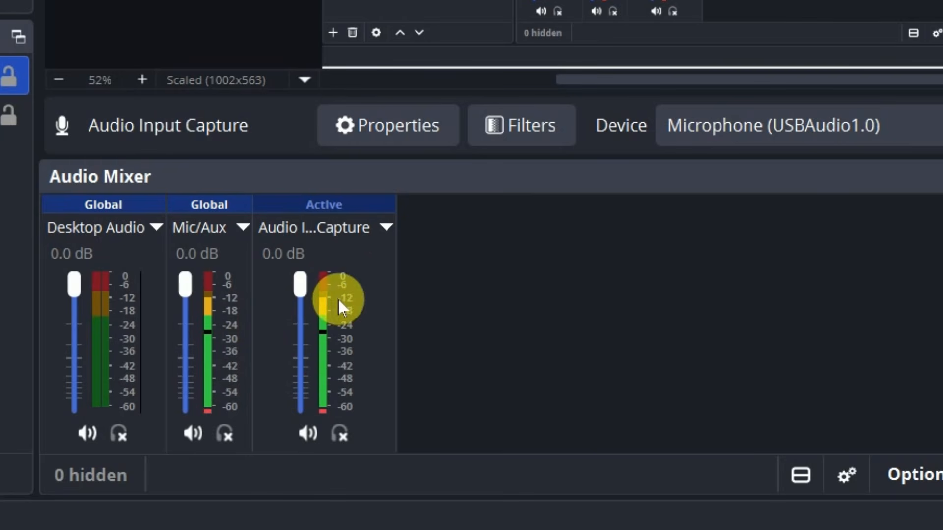
# Add a new Audio Output Capture source to the scene, keeping the default source name and the Default device
pyautogui.click(305, 290)
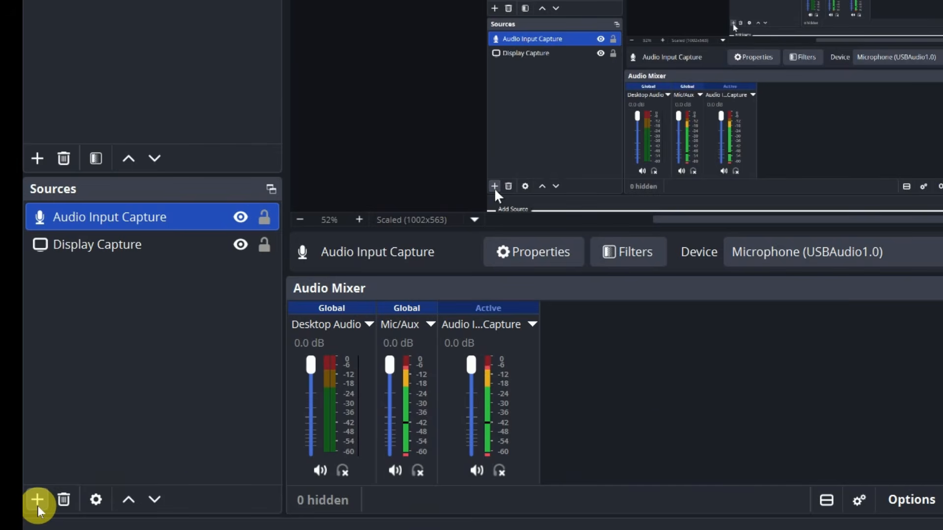
pyautogui.click(10, 472)
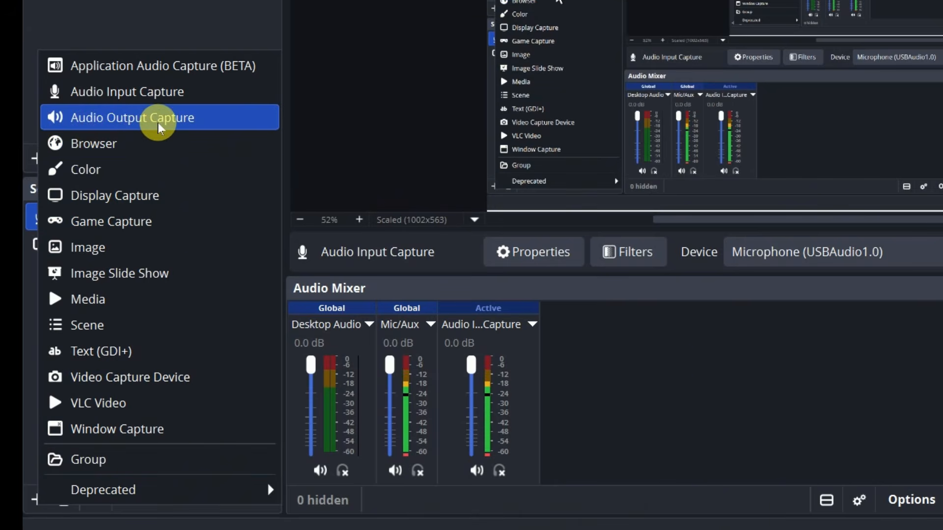
pyautogui.click(158, 126)
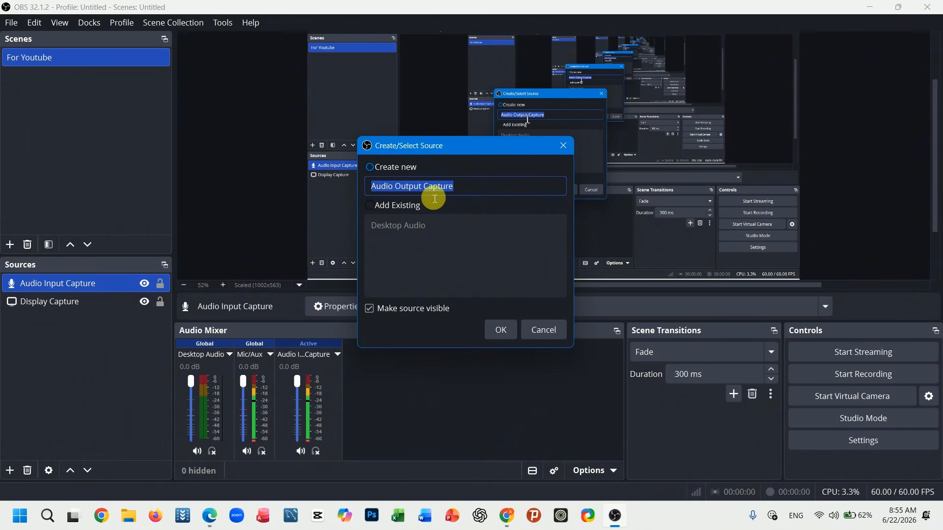
pyautogui.click(506, 330)
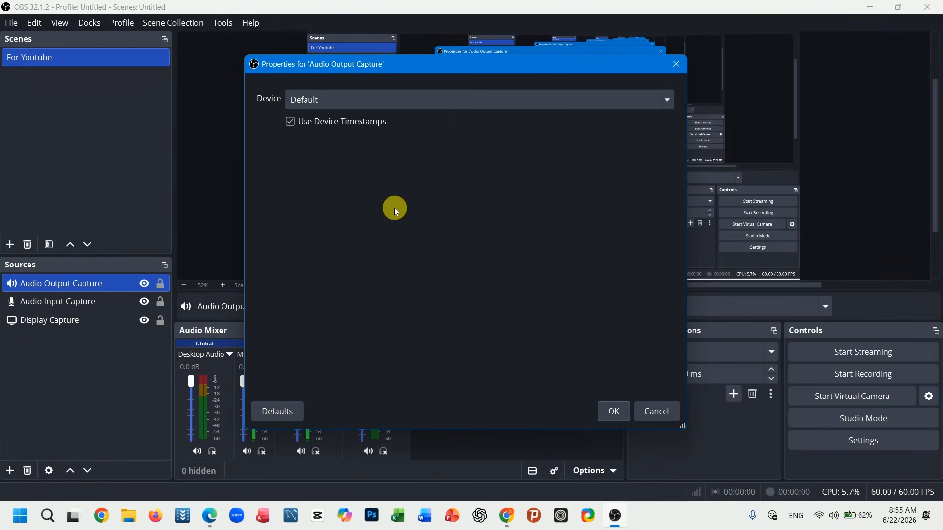
pyautogui.click(608, 412)
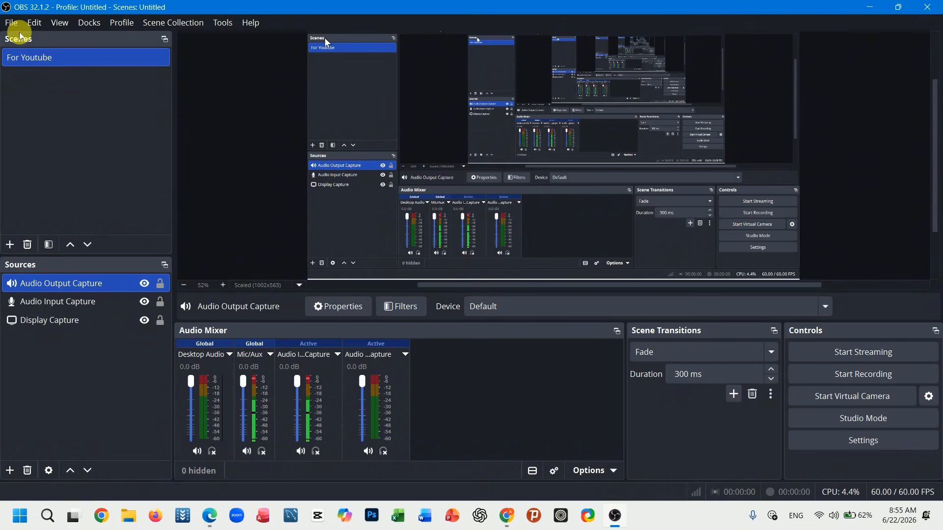
# Review the Output settings for recording and browse the recording path folder, keeping the current location
pyautogui.click(11, 24)
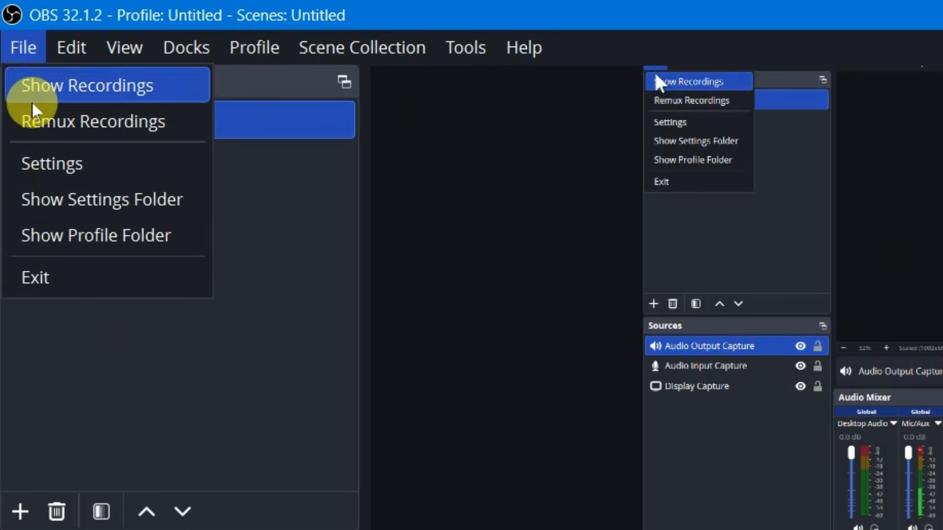
pyautogui.click(41, 165)
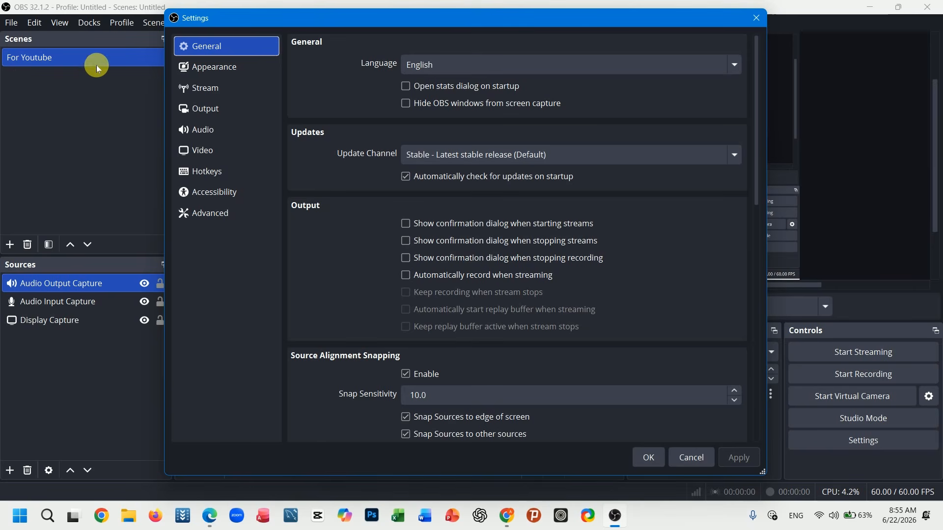
pyautogui.click(216, 69)
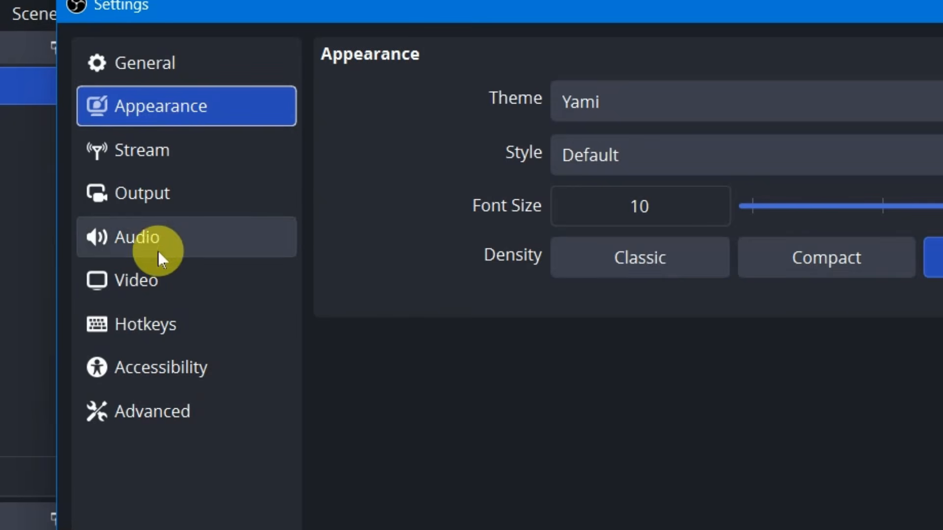
pyautogui.click(165, 205)
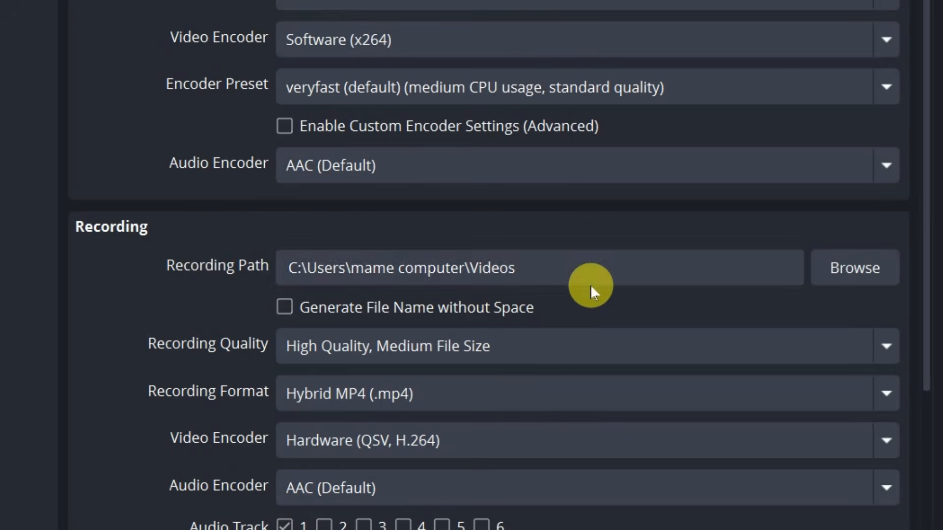
pyautogui.click(849, 270)
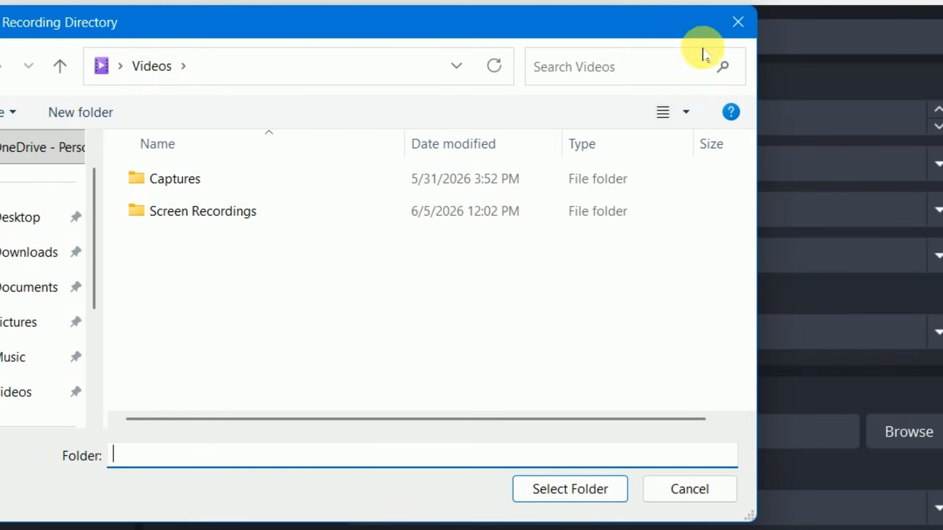
pyautogui.click(737, 22)
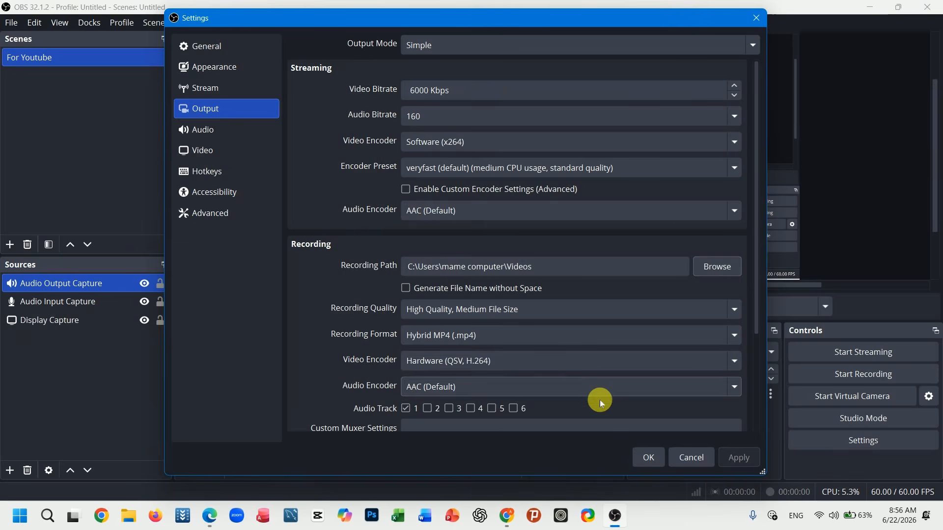
pyautogui.click(644, 457)
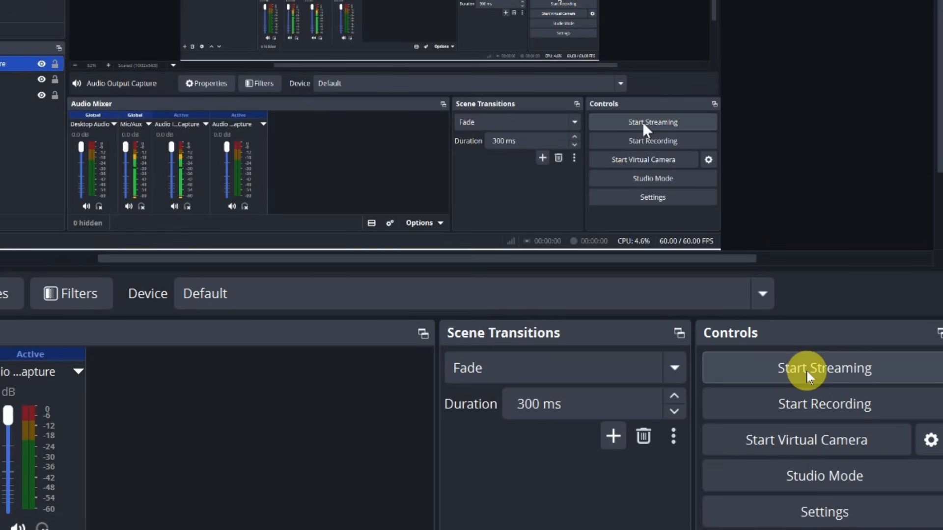
# Start a screen recording, minimize OBS, and open a blank workbook in Excel
pyautogui.click(798, 411)
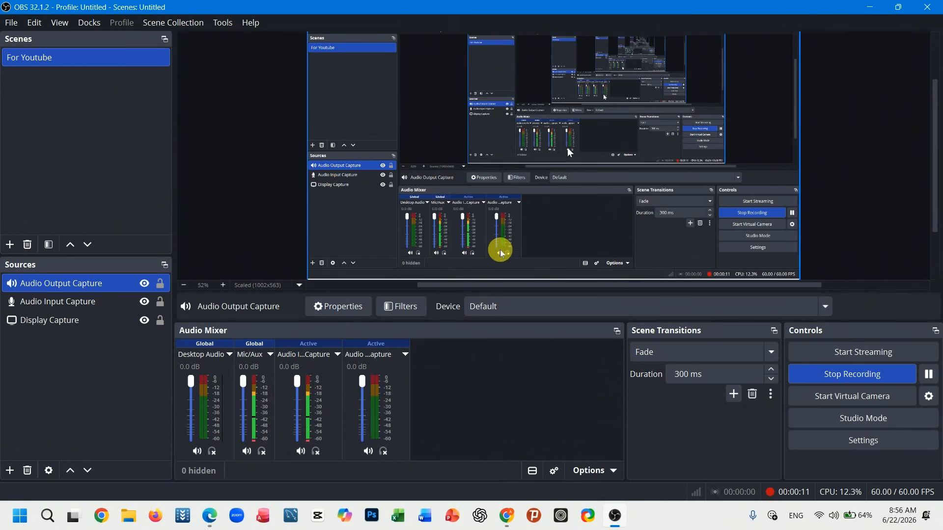
pyautogui.click(872, 8)
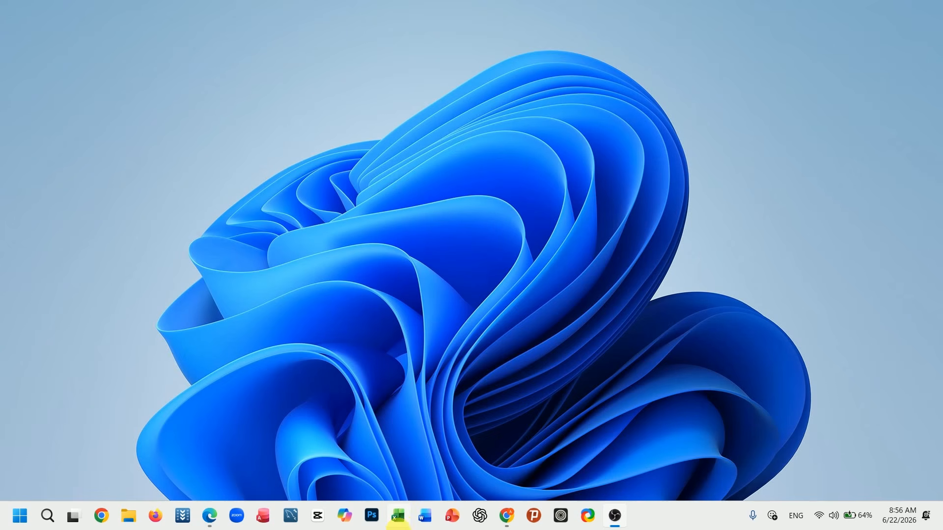
pyautogui.click(399, 523)
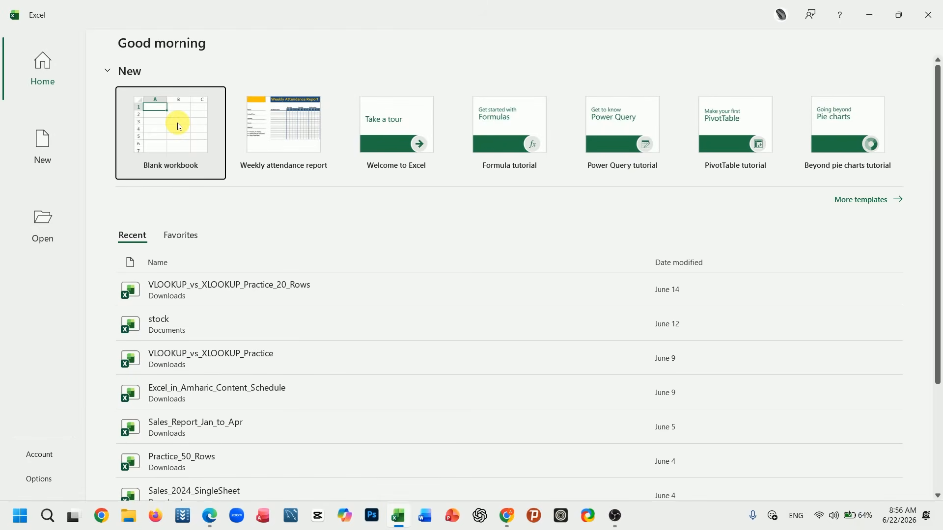
pyautogui.click(187, 145)
# Enter 4 in cell E2 and 5 in E3, and total them in E4 with =SUM(E2:E3)
pyautogui.click(375, 200)
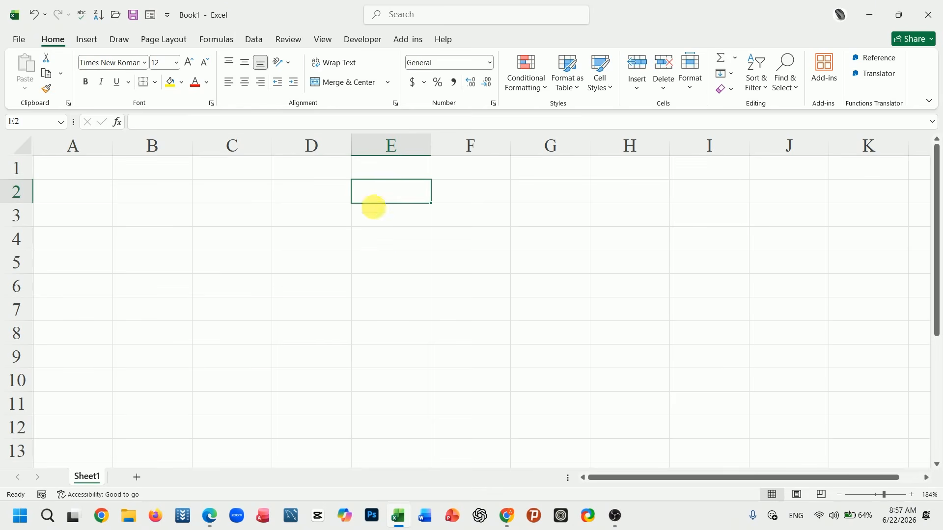
pyautogui.write('4')
pyautogui.press('Return')
pyautogui.write('5')
pyautogui.press('Return')
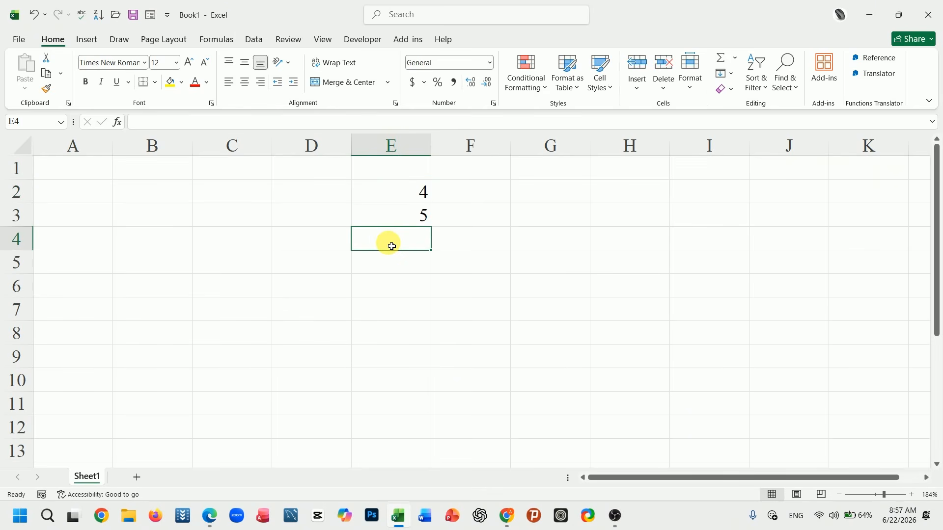
pyautogui.hotkey('alt', '=')
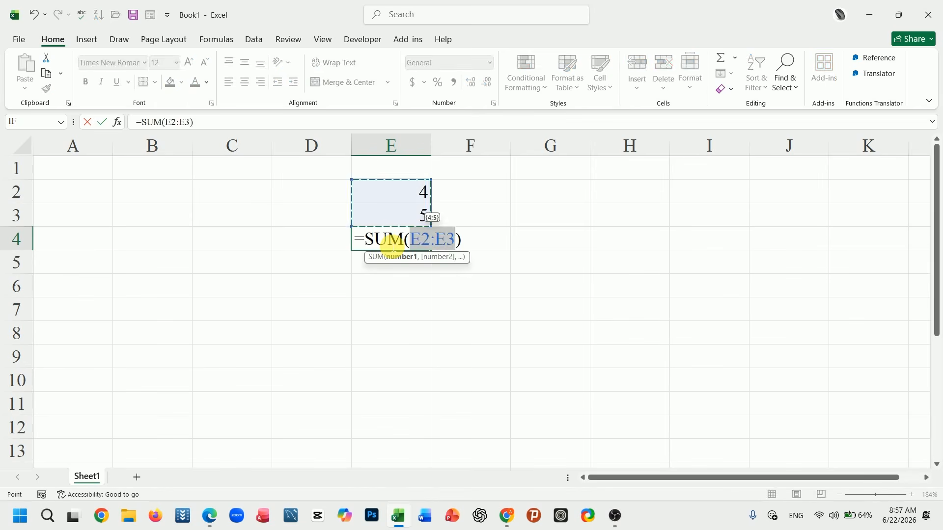
pyautogui.press('Return')
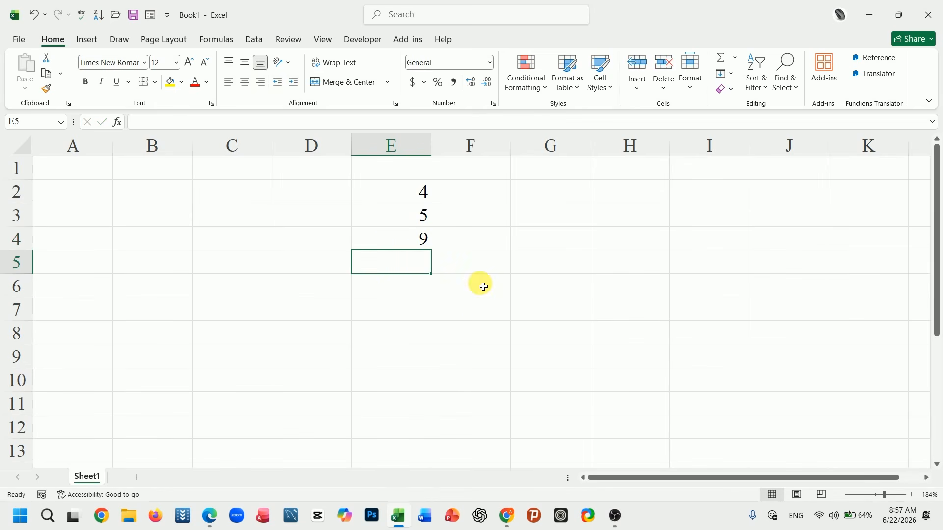
# Show the desktop, switch back to OBS, and stop the recording
pyautogui.press('super+d')
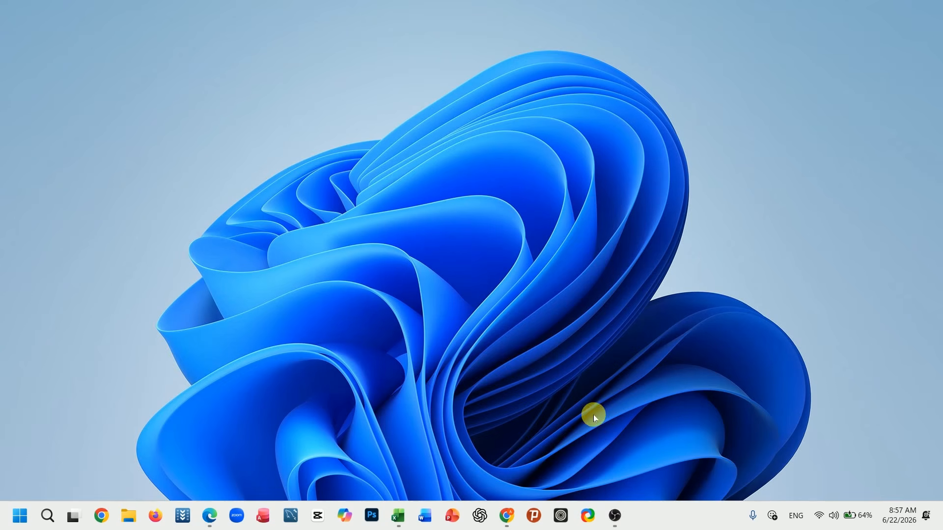
pyautogui.click(614, 516)
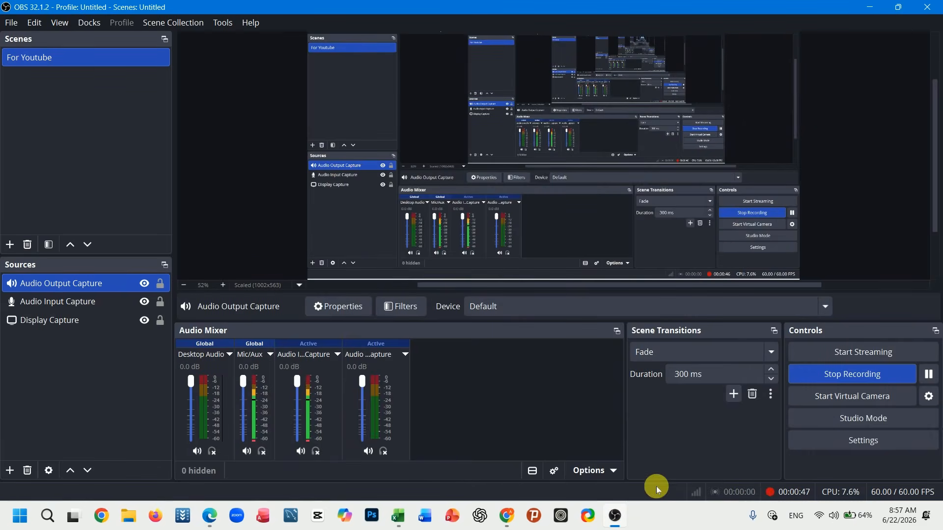
pyautogui.click(822, 375)
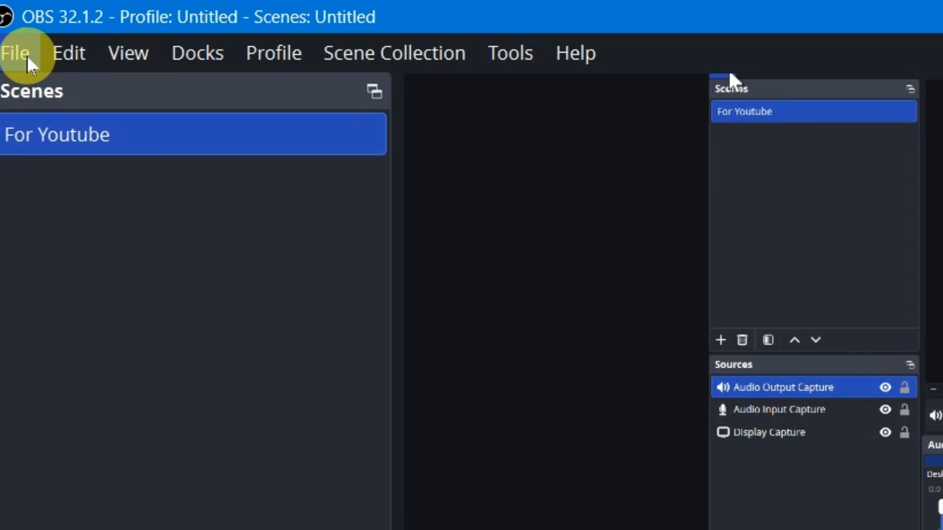
pyautogui.click(27, 55)
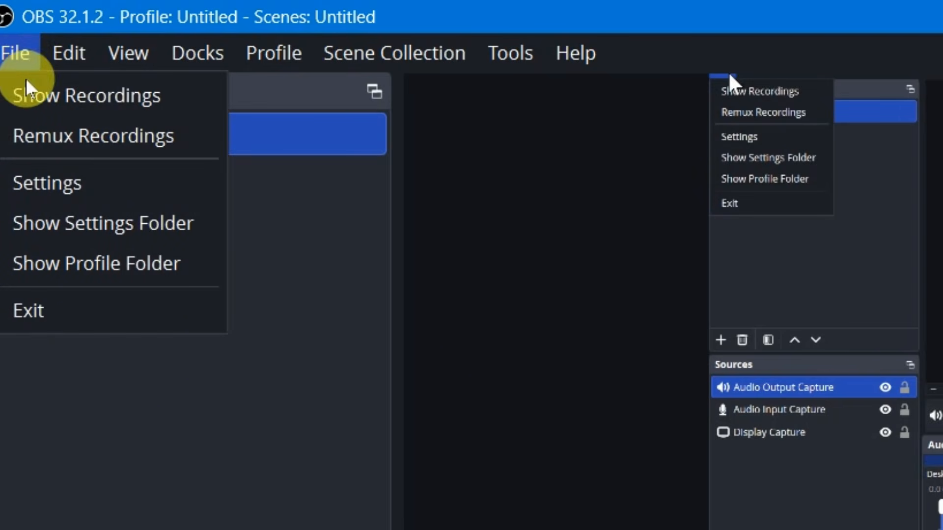
pyautogui.click(121, 96)
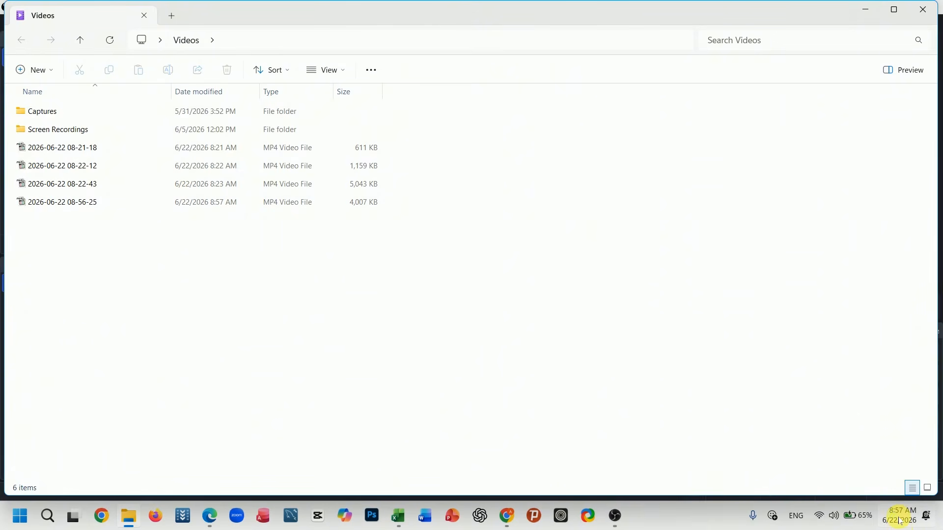
pyautogui.click(214, 205)
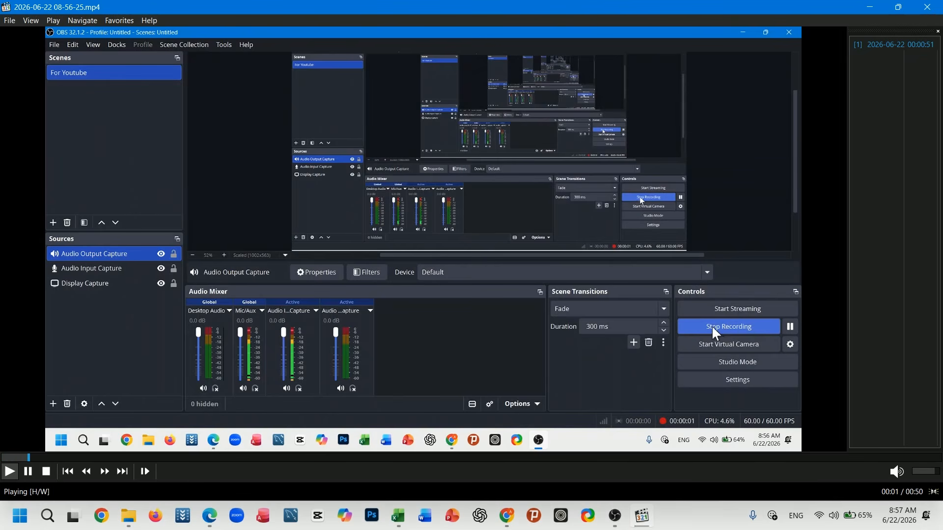
pyautogui.click(374, 457)
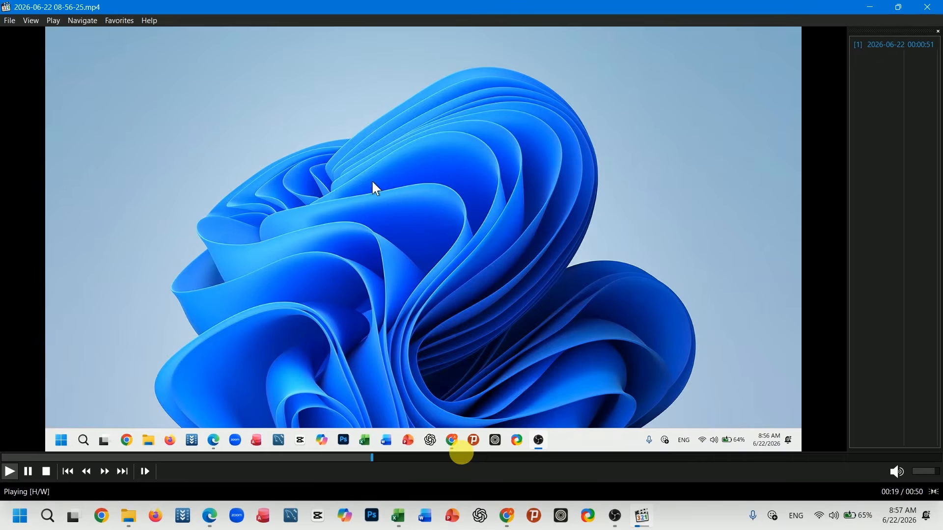
pyautogui.click(551, 457)
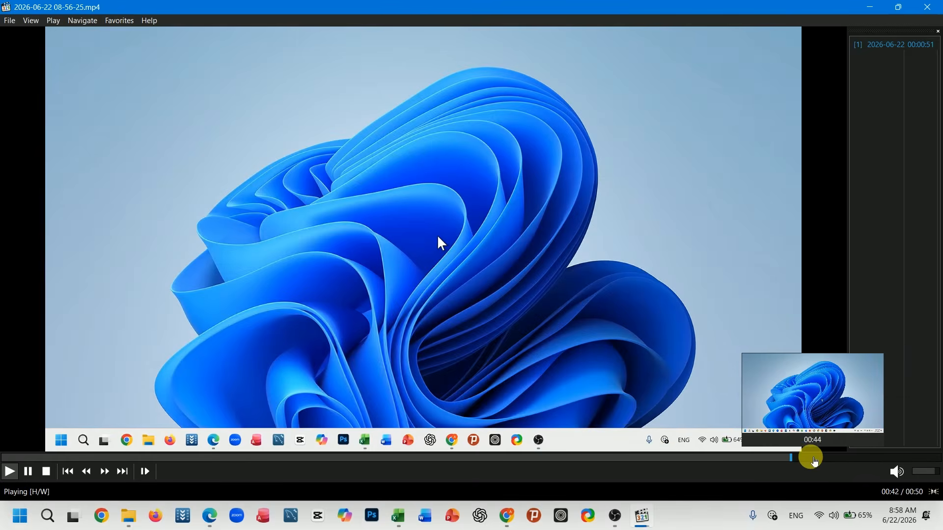
pyautogui.hotkey('alt', 'F4')
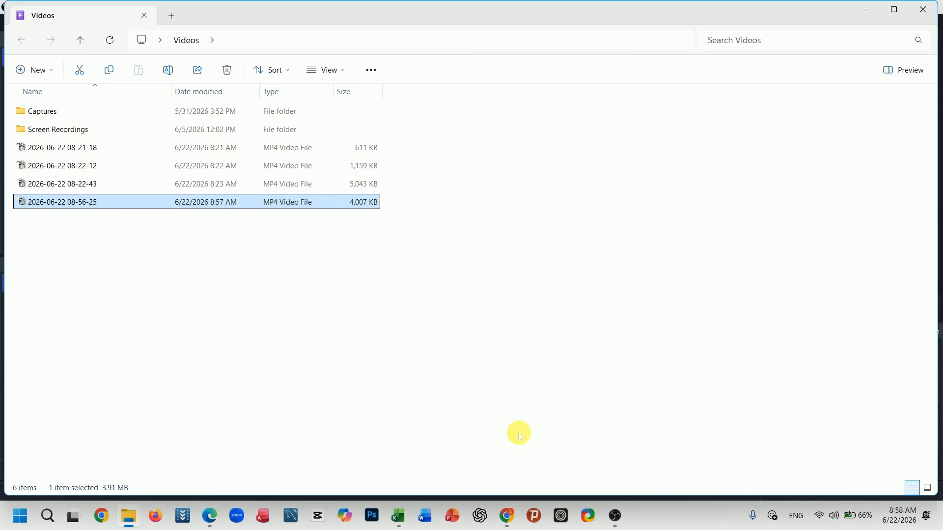
# Switch back to OBS, assign R as the Start Recording hotkey, and start a new recording
pyautogui.click(615, 521)
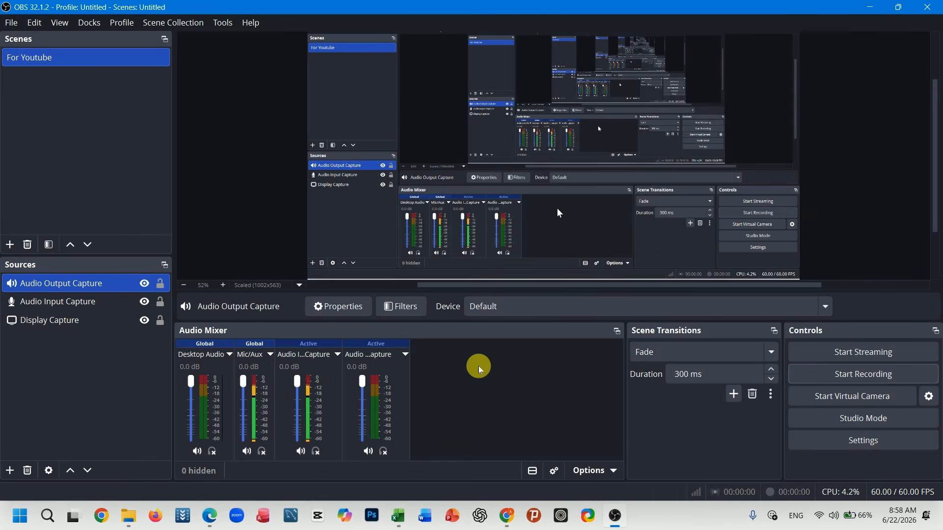
pyautogui.click(12, 23)
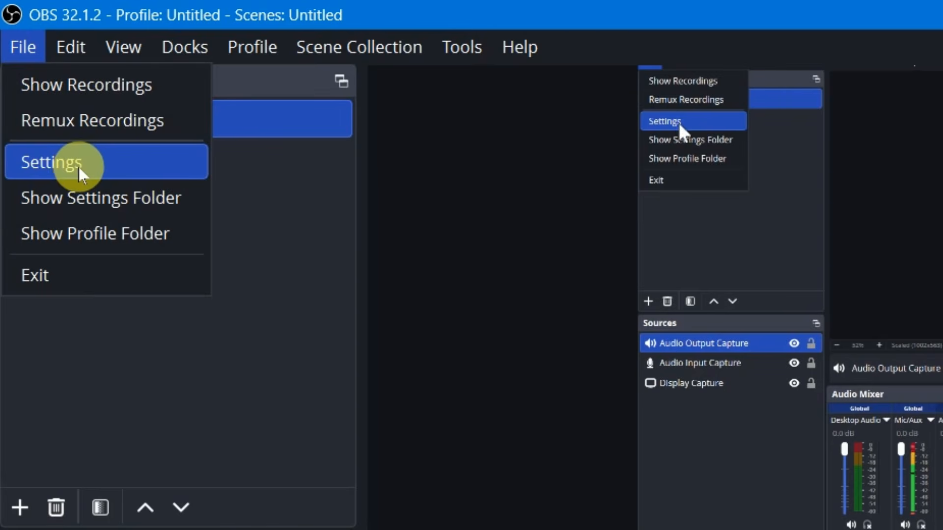
pyautogui.click(39, 81)
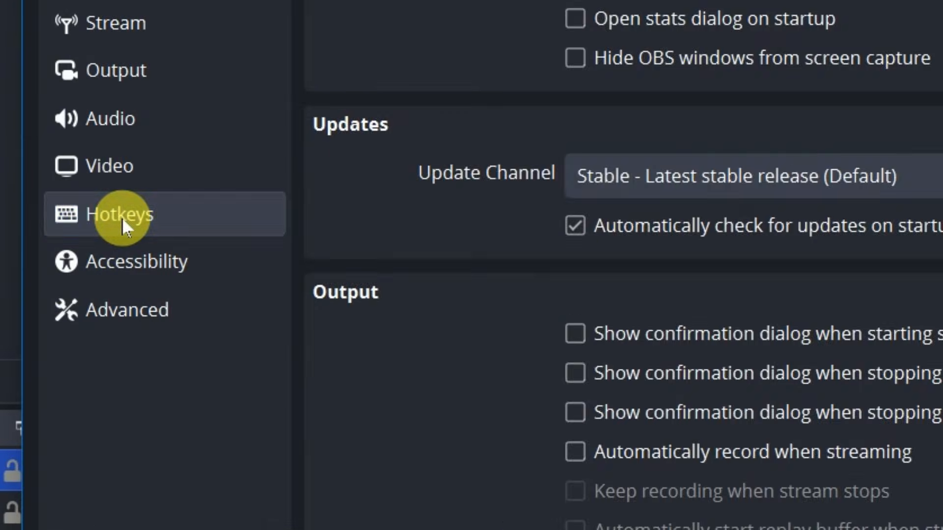
pyautogui.click(122, 217)
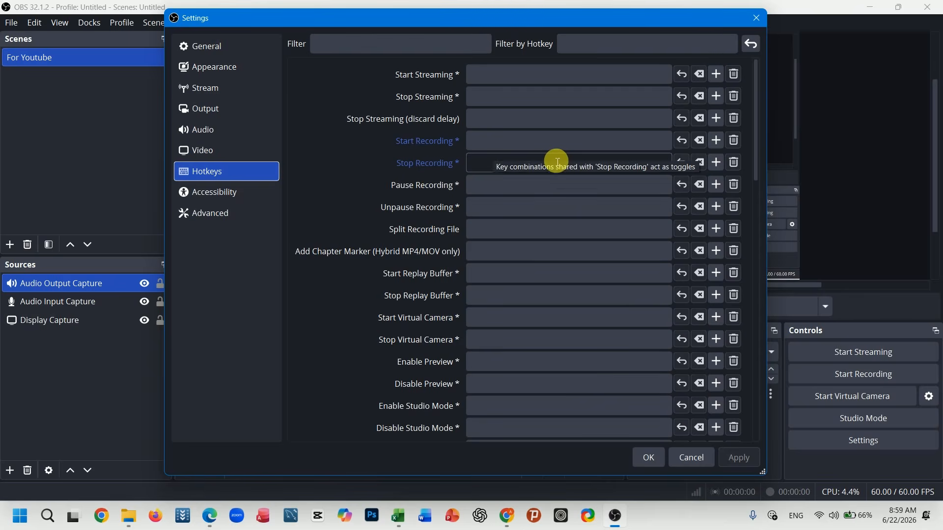
pyautogui.click(509, 148)
pyautogui.press('r')
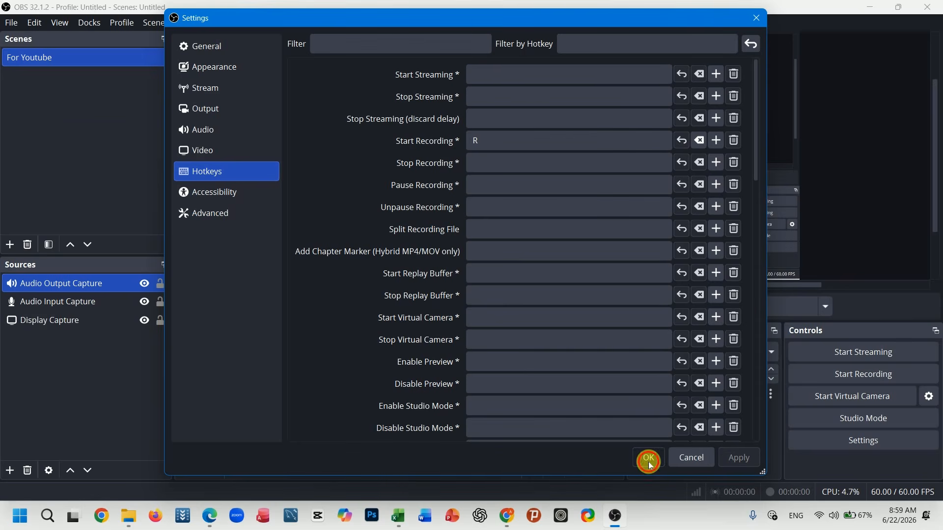
pyautogui.click(648, 461)
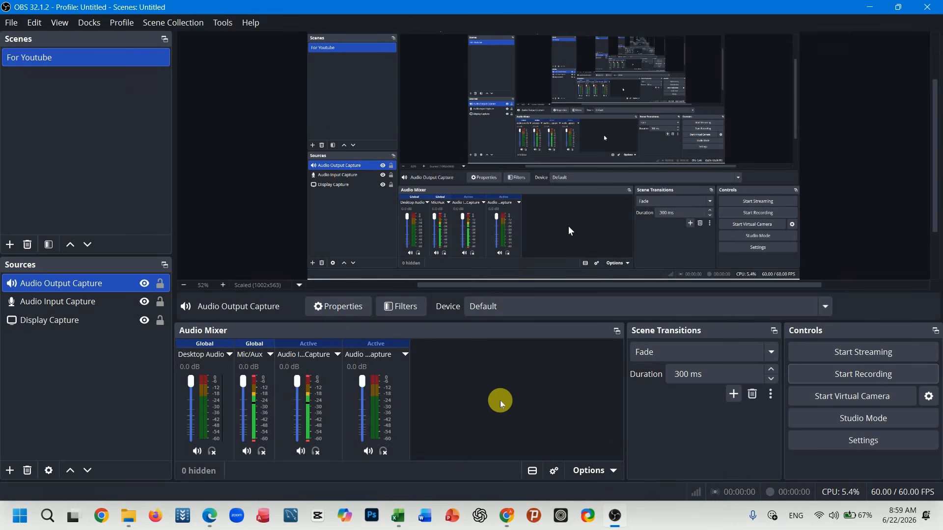
pyautogui.press('space')
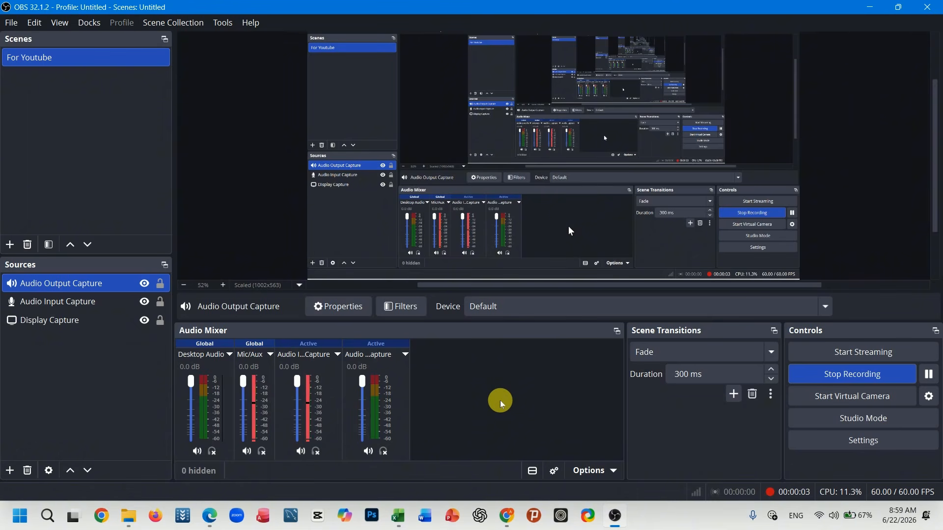
# Stop the current recording and assign S as the Stop Recording hotkey
pyautogui.click(842, 378)
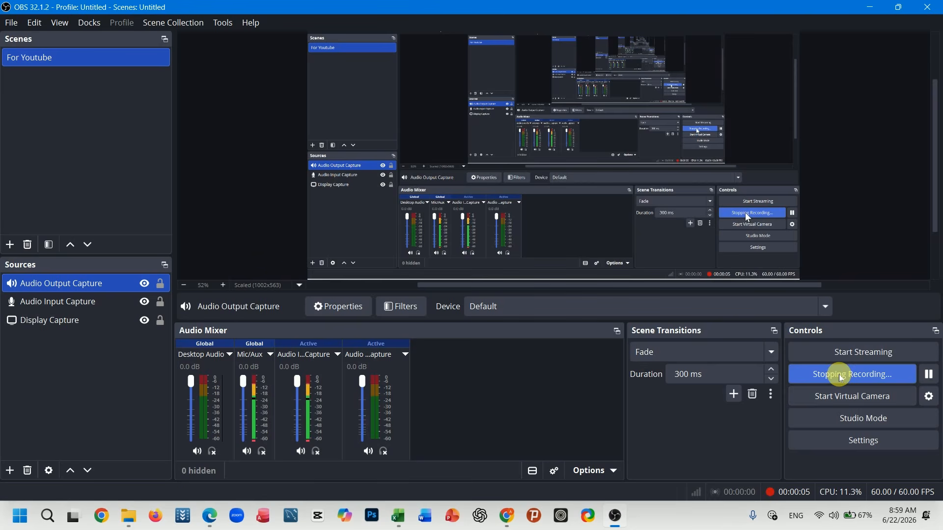
pyautogui.click(12, 23)
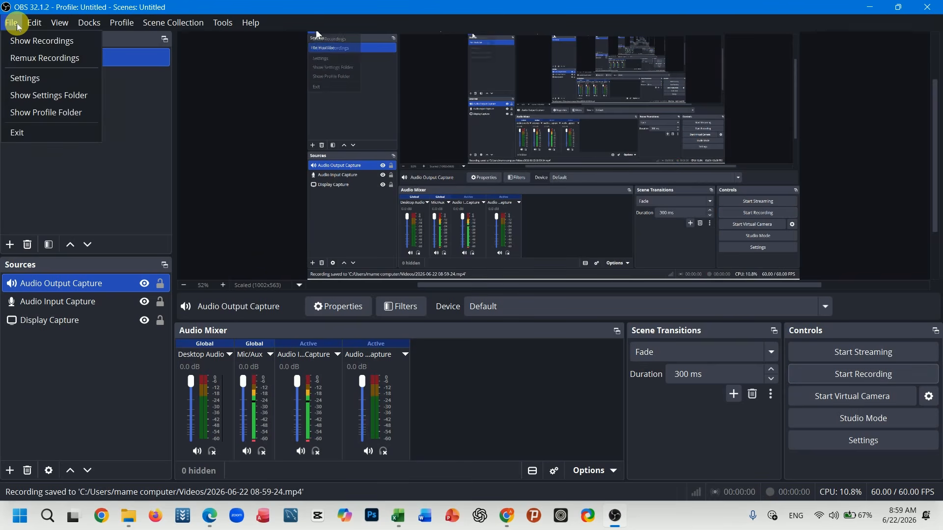
pyautogui.click(27, 78)
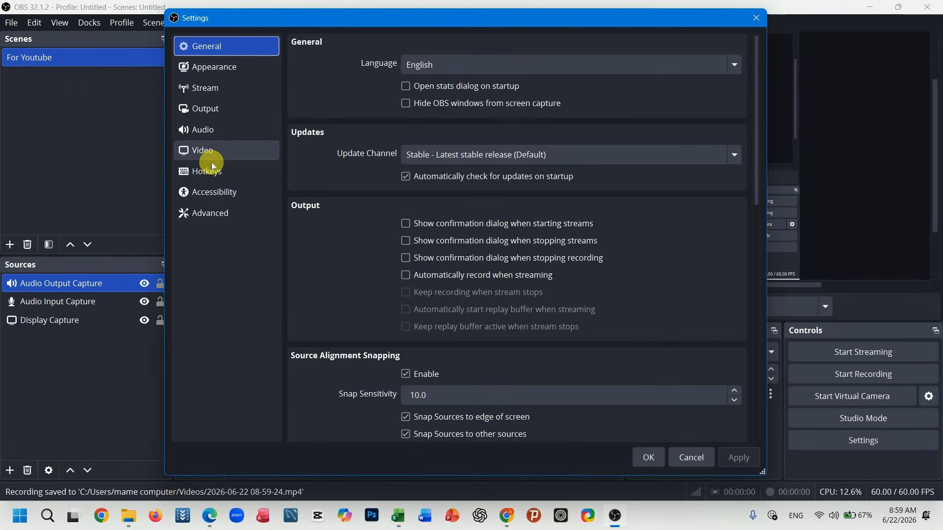
pyautogui.click(220, 171)
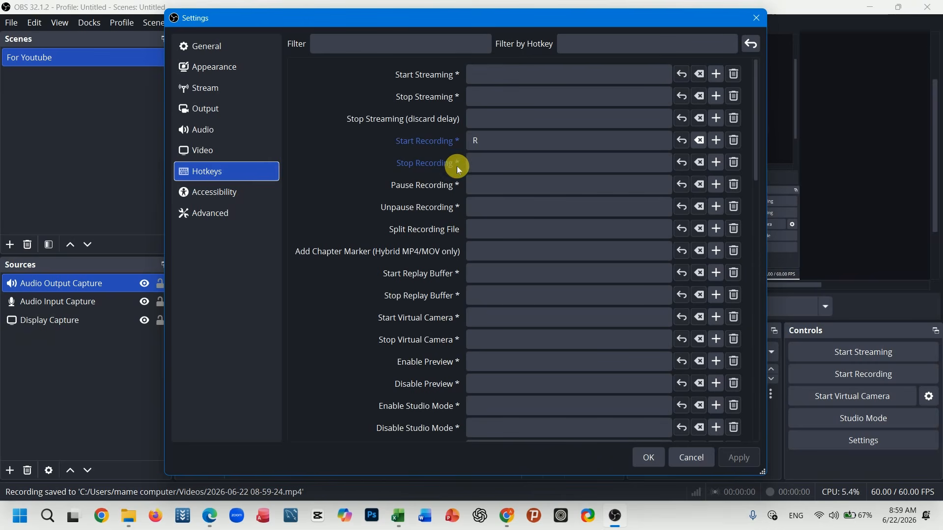
pyautogui.click(490, 172)
pyautogui.press('s')
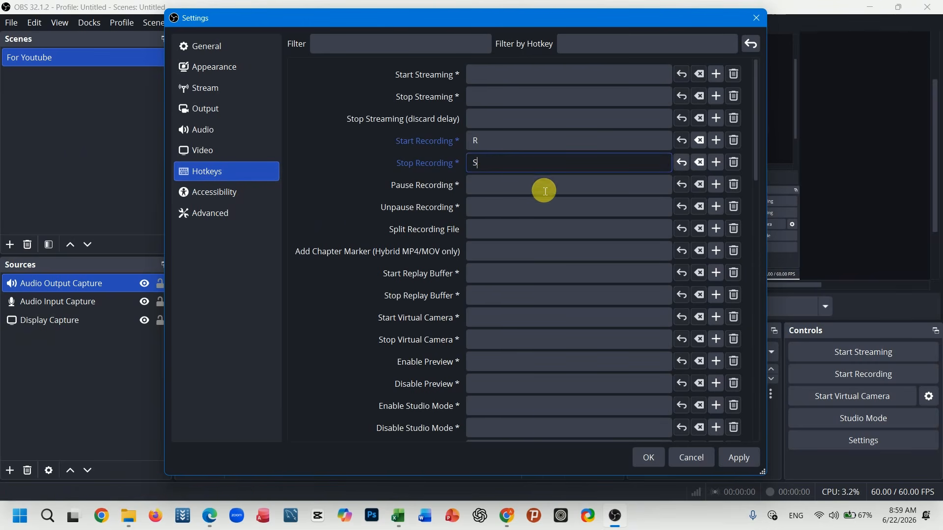
pyautogui.click(646, 466)
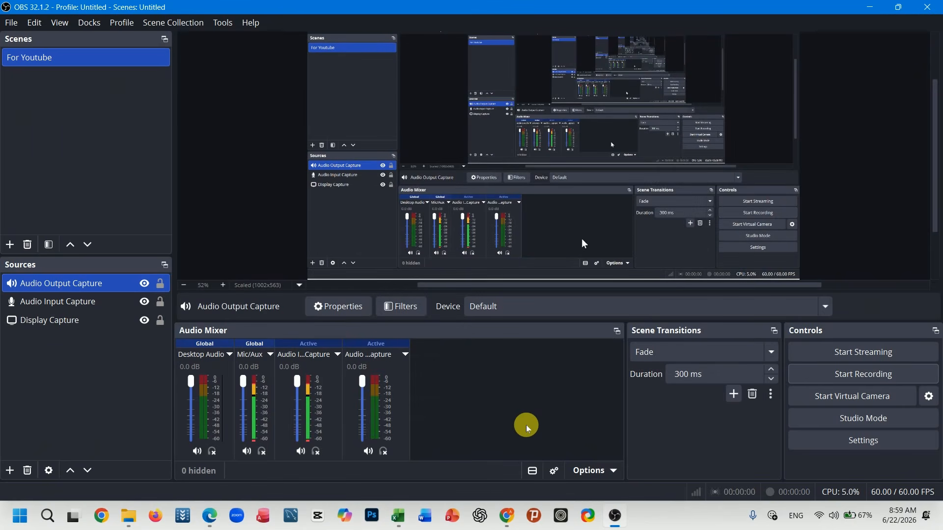
# Test the recording hotkeys by starting a short recording with R and stopping it with S, and deselect the audio source
pyautogui.press('r')
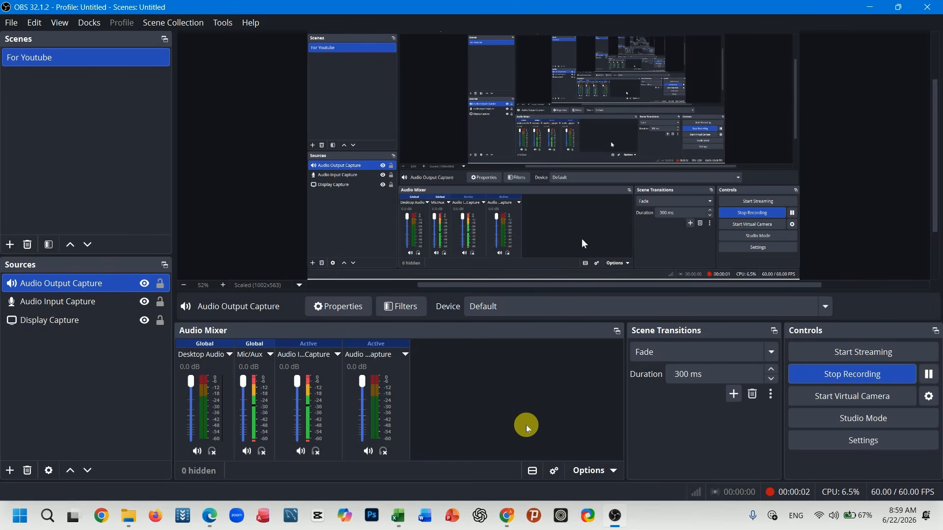
pyautogui.press('s')
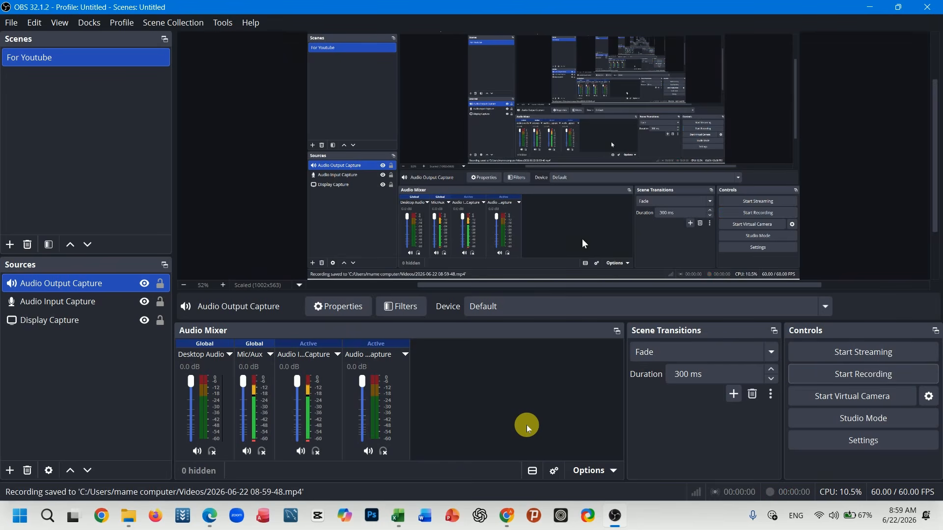
pyautogui.click(480, 204)
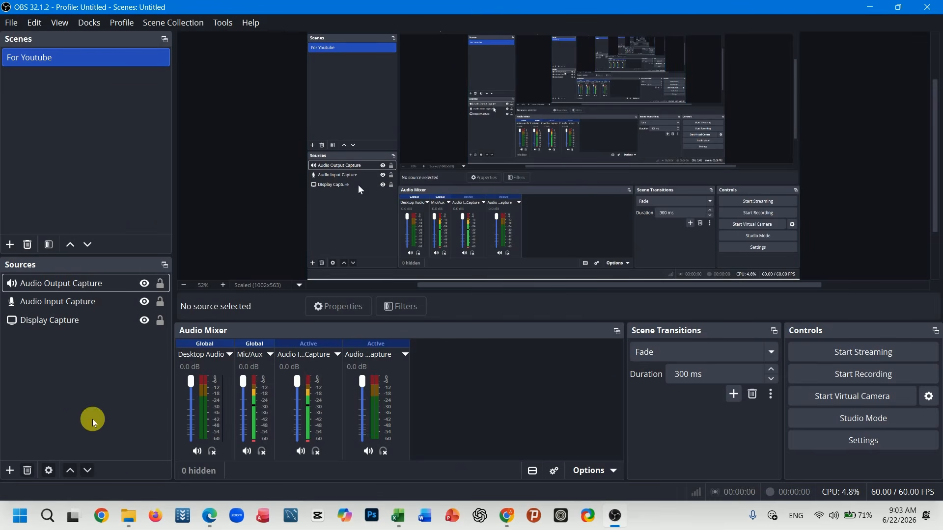
# Add a new Video Capture Device source under its default name to the For Youtube scene
pyautogui.click(10, 472)
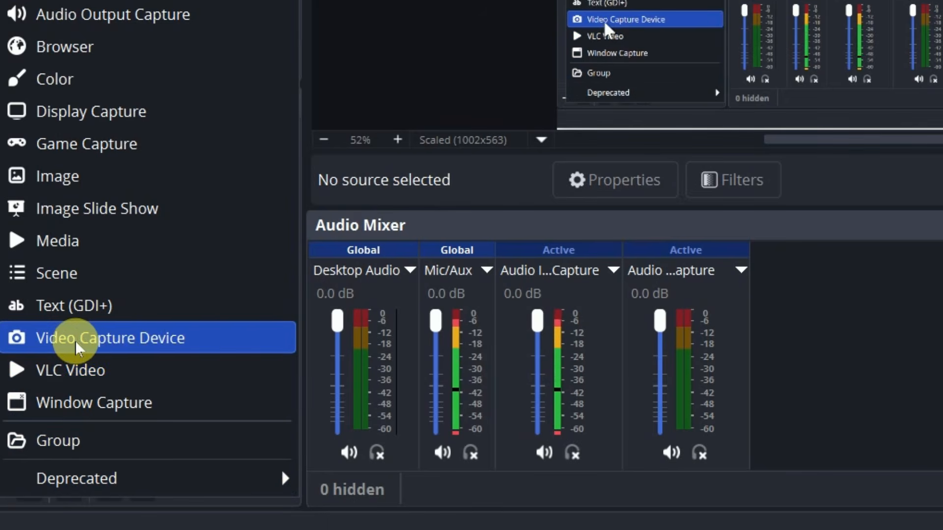
pyautogui.click(141, 342)
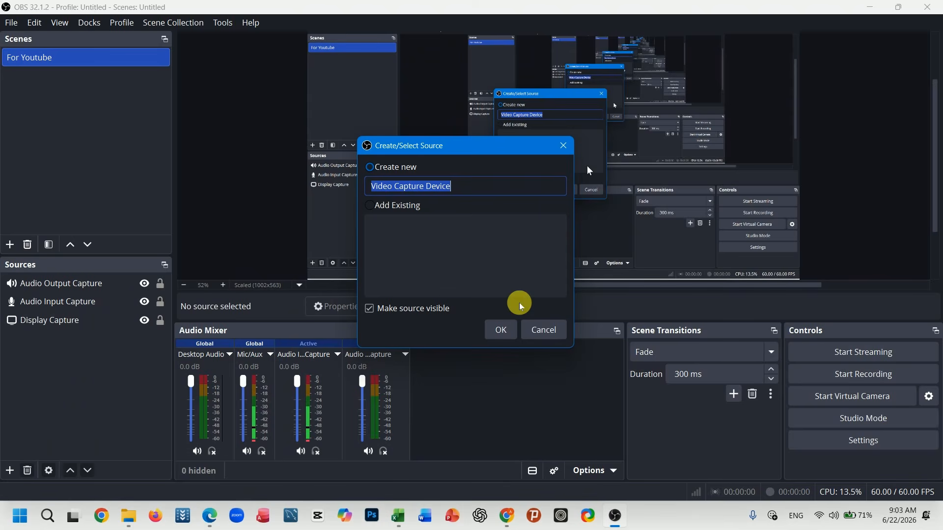
pyautogui.click(501, 331)
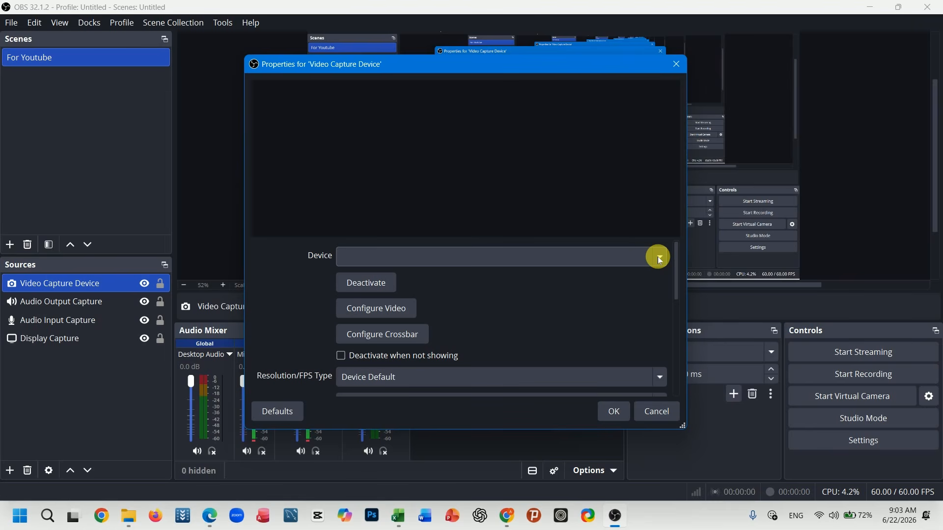
# Switch to Windows Settings and make sure camera access is on under privacy, and discard the open video device properties in OBS
pyautogui.press('super+i')
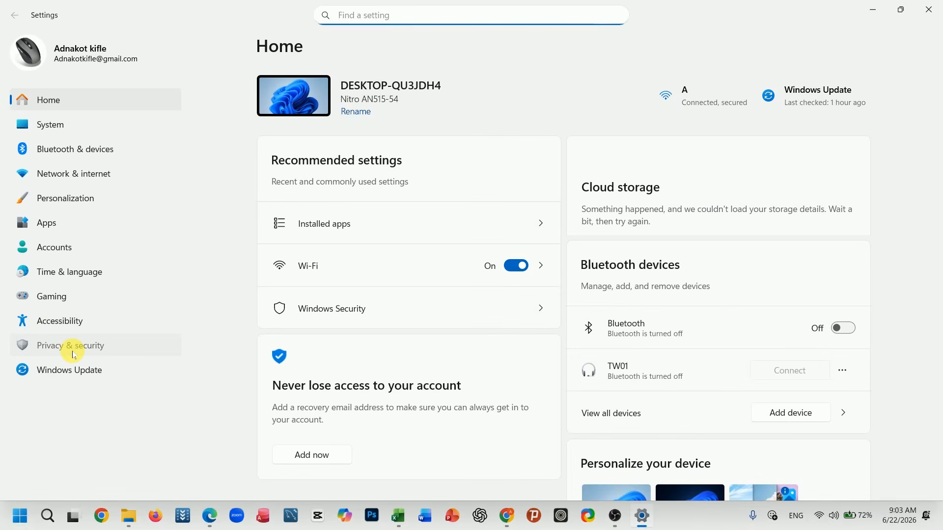
pyautogui.click(74, 353)
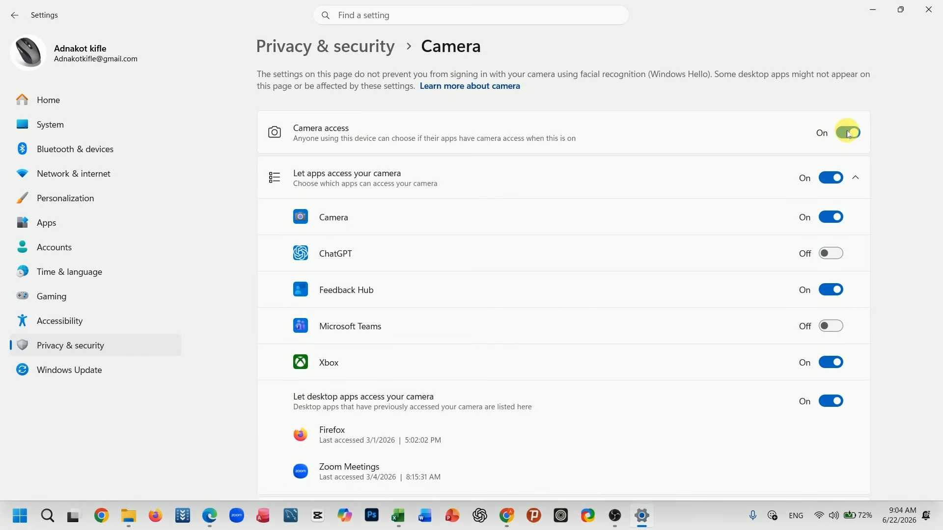
pyautogui.click(928, 10)
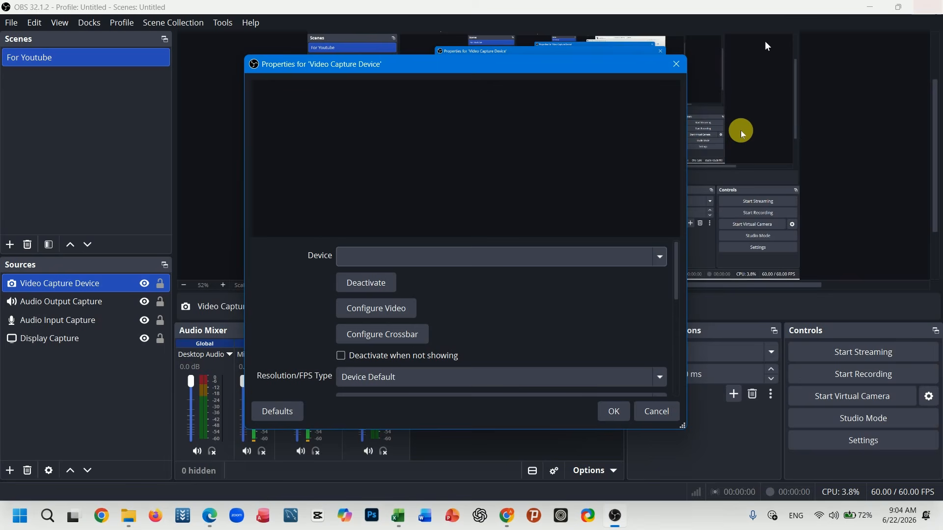
pyautogui.click(682, 67)
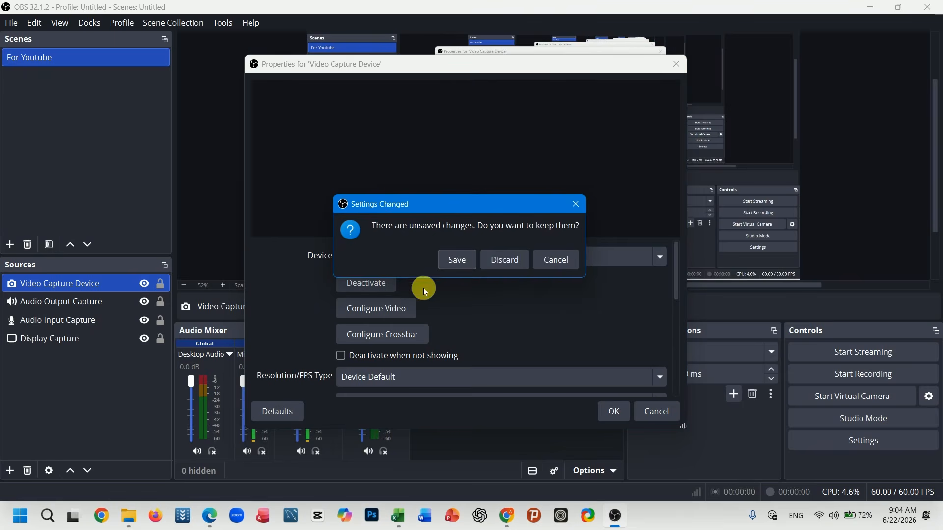
pyautogui.click(510, 265)
# Add a second video capture source named Video Capture Device 2 that uses the HD User Facing camera
pyautogui.click(10, 470)
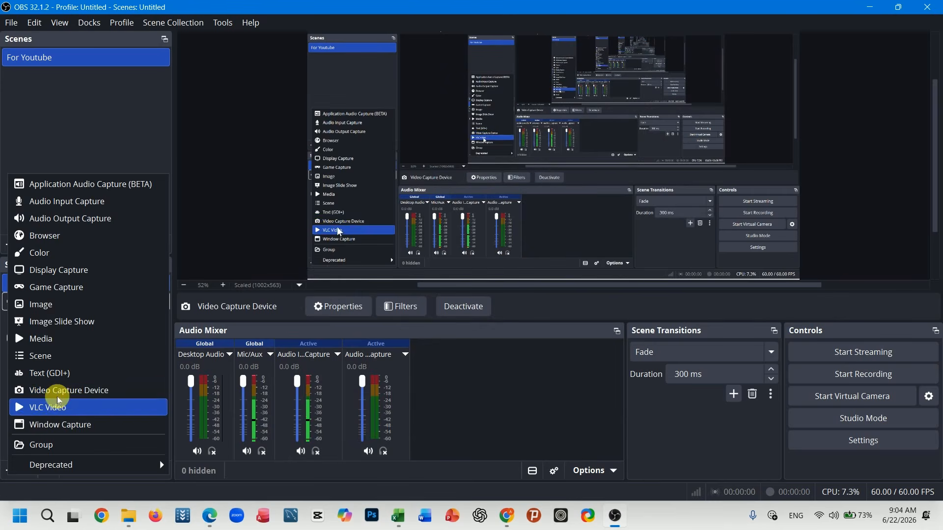
pyautogui.click(59, 390)
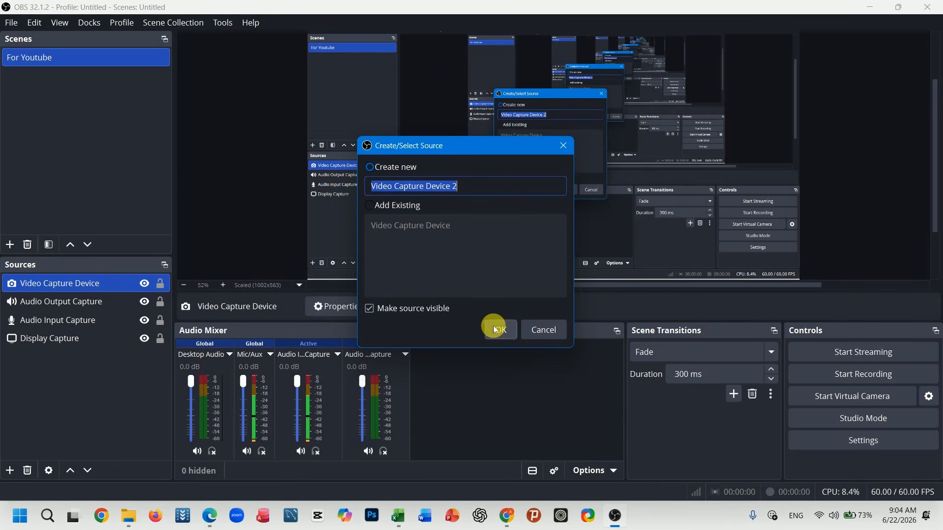
pyautogui.click(494, 328)
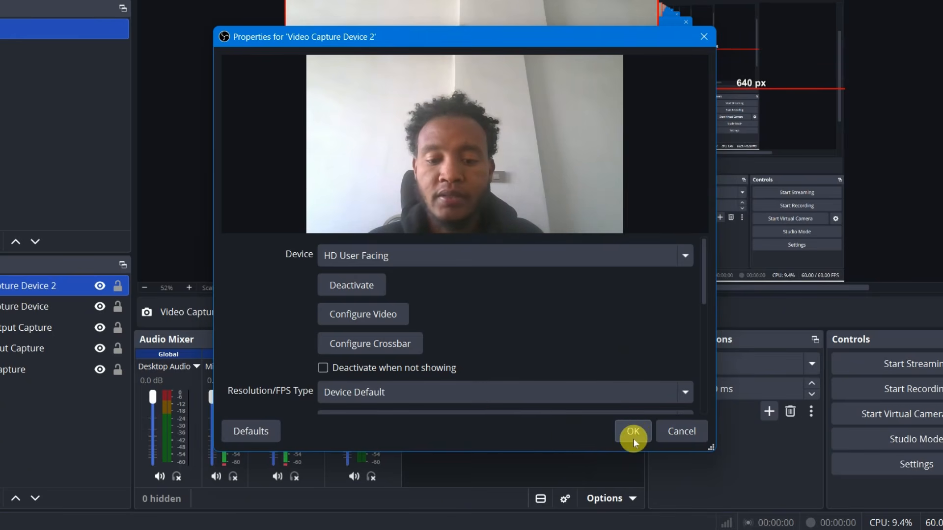
pyautogui.click(633, 439)
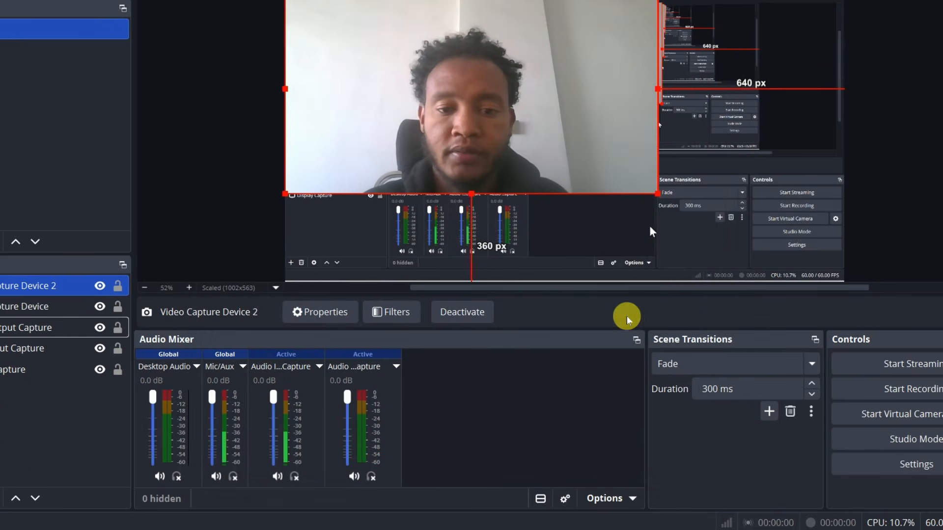
# Shrink the webcam picture and place it in the canvas's upper-right corner, about 1504 px from the canvas's left edge
pyautogui.moveTo(657, 194); pyautogui.dragTo(359, 67)
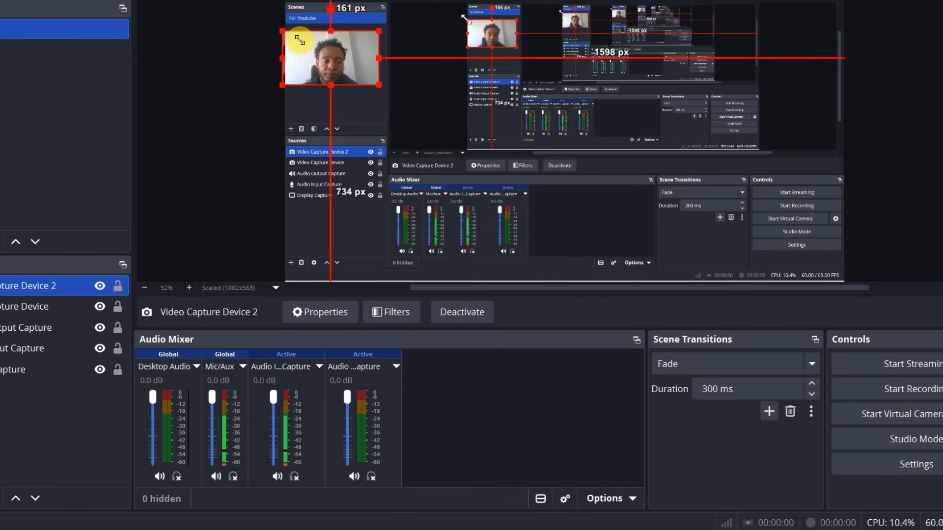
pyautogui.moveTo(299, 40); pyautogui.dragTo(795, 25)
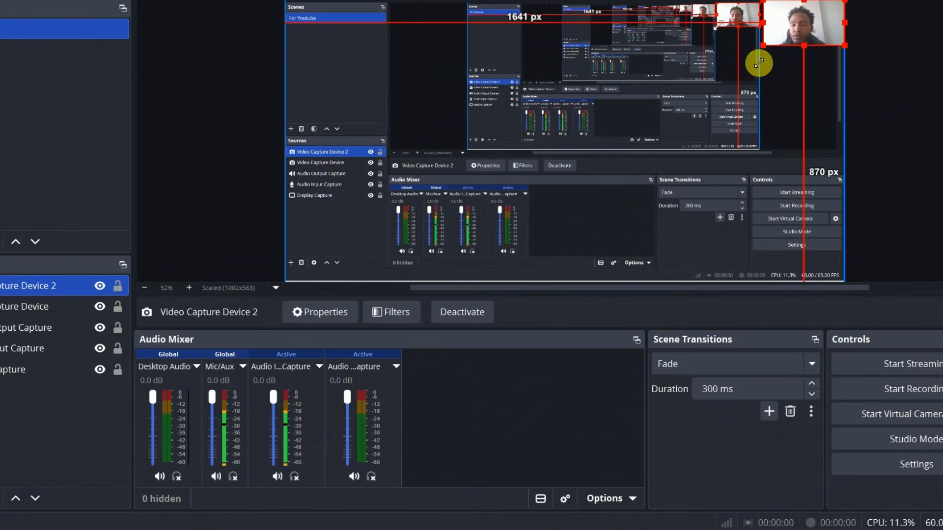
pyautogui.moveTo(758, 63); pyautogui.dragTo(723, 68)
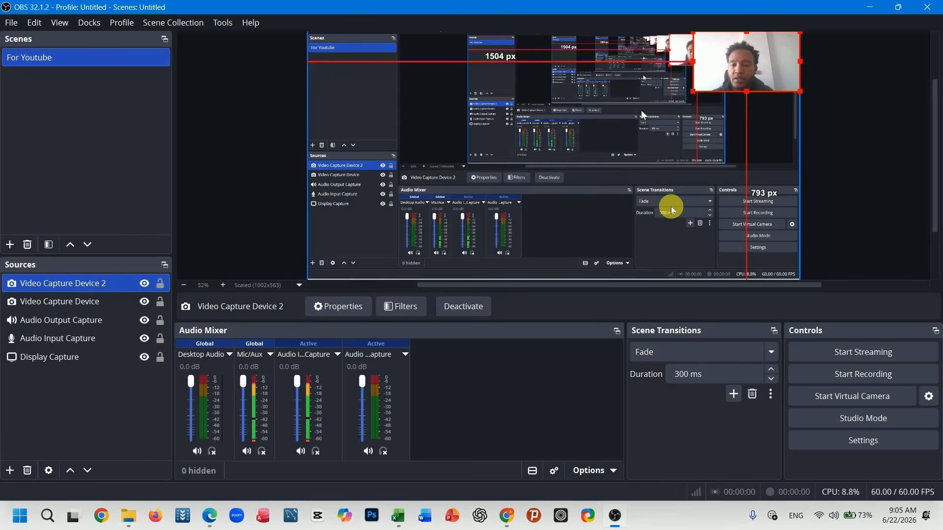
# Make a test recording with the webcam that shows the desktop and selections of empty cells in Excel, returning to OBS to stop it
pyautogui.click(847, 377)
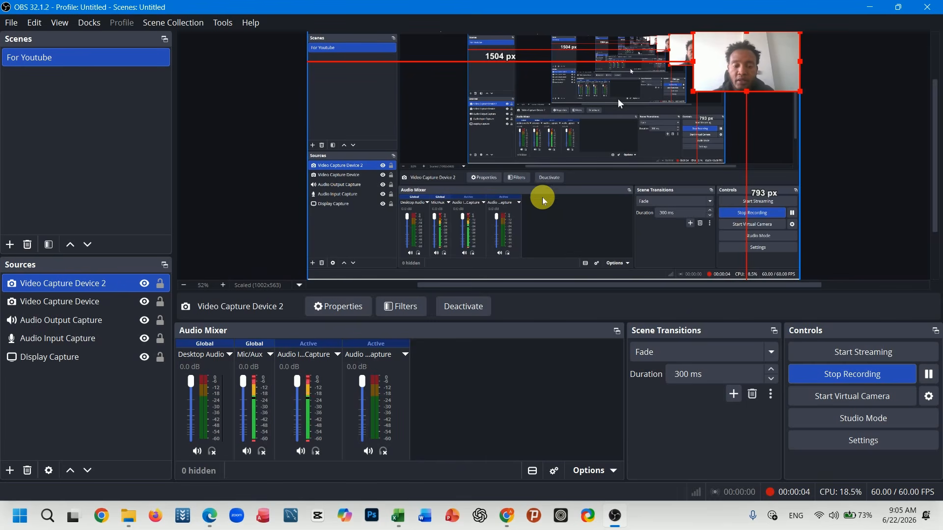
pyautogui.press('super+d')
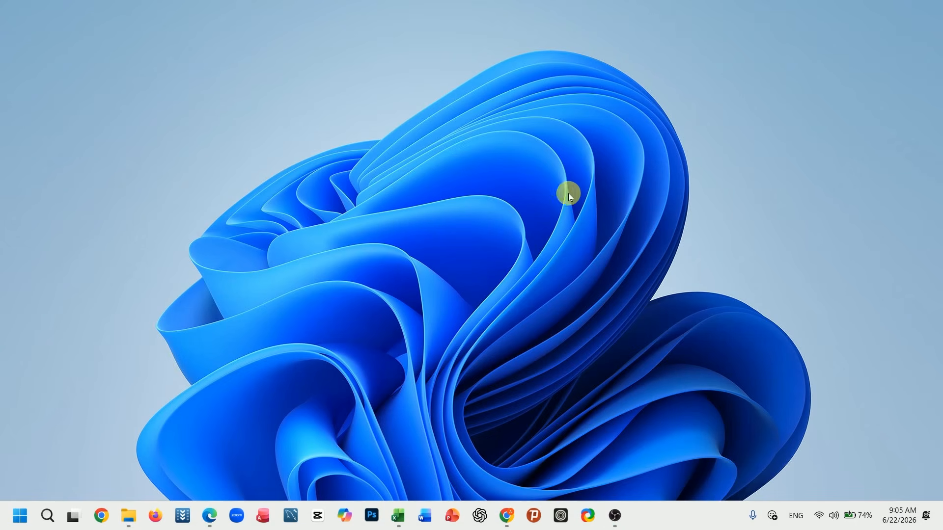
pyautogui.hotkey('alt', 'Tab')
pyautogui.click(549, 175)
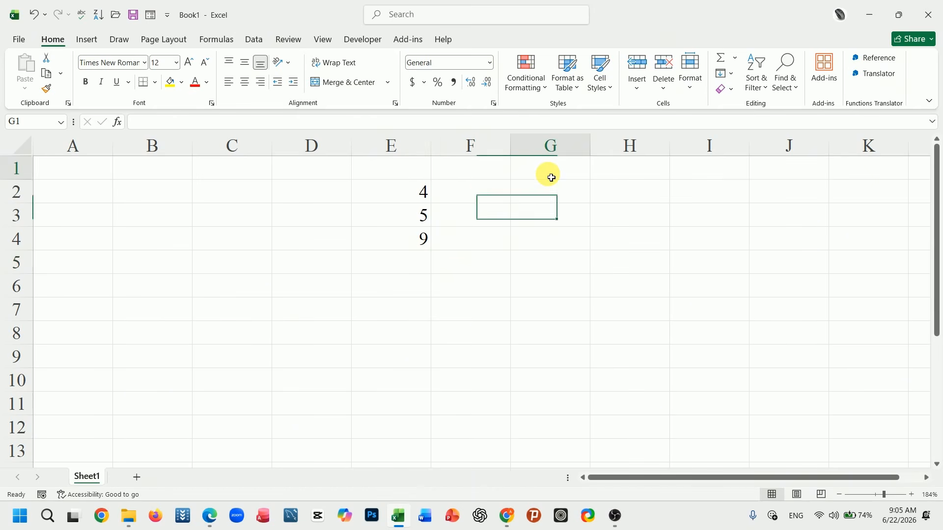
pyautogui.click(545, 196)
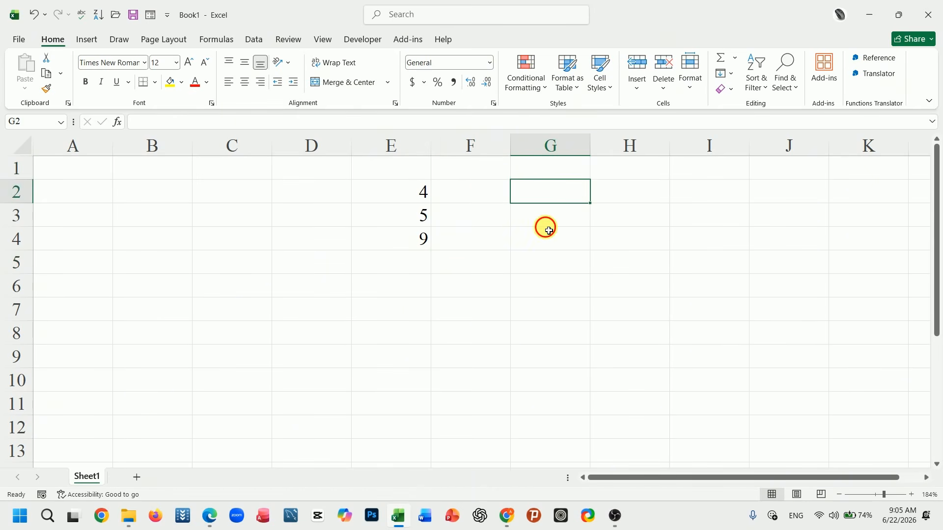
pyautogui.click(521, 261)
pyautogui.click(486, 273)
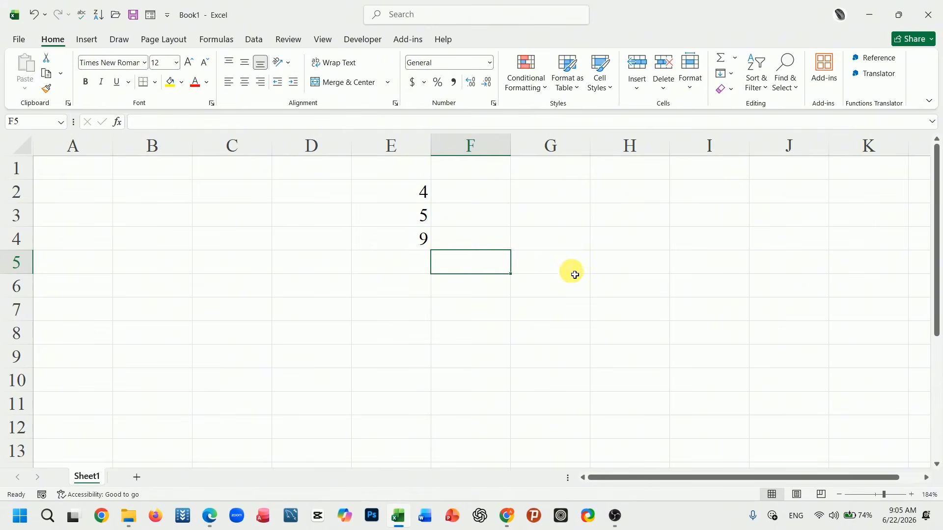
pyautogui.hotkey('alt', 'Tab')
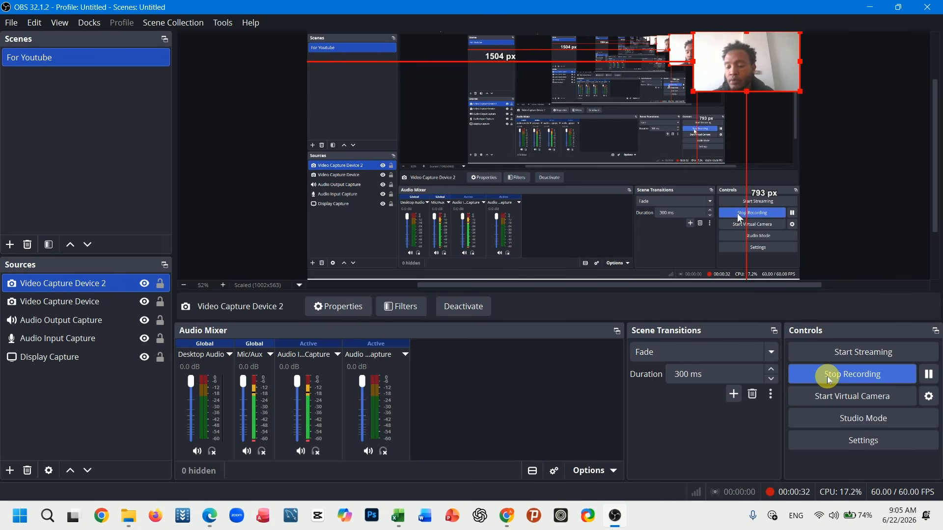
pyautogui.click(835, 379)
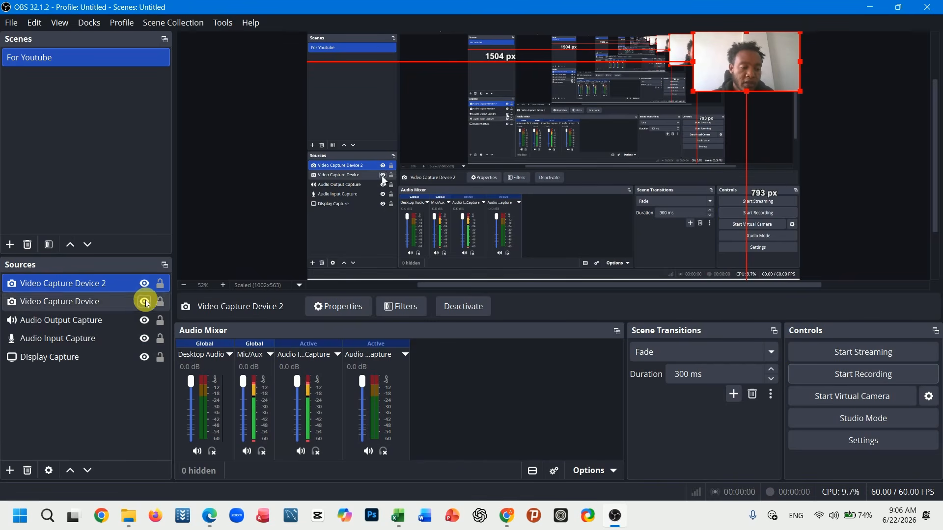
# Hide the Video Capture Device 2 source, show it again, and leave it hidden
pyautogui.click(144, 285)
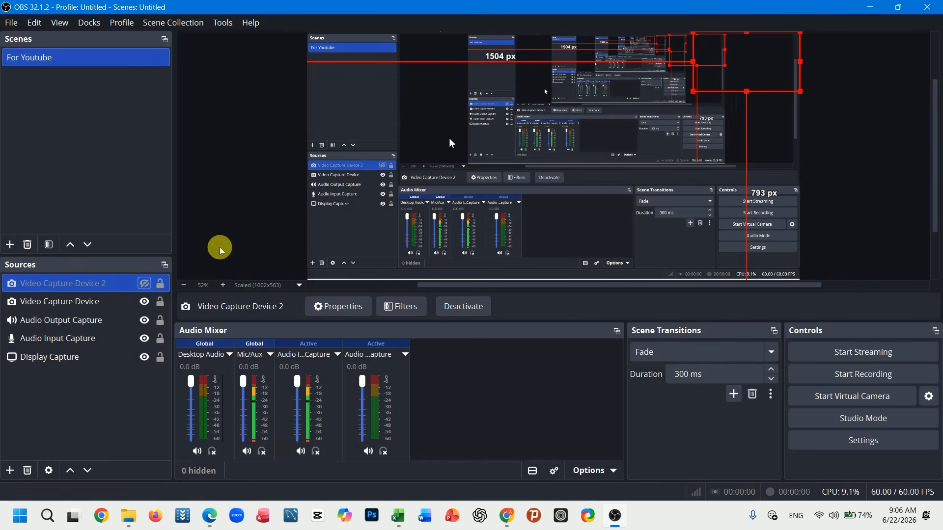
pyautogui.click(145, 283)
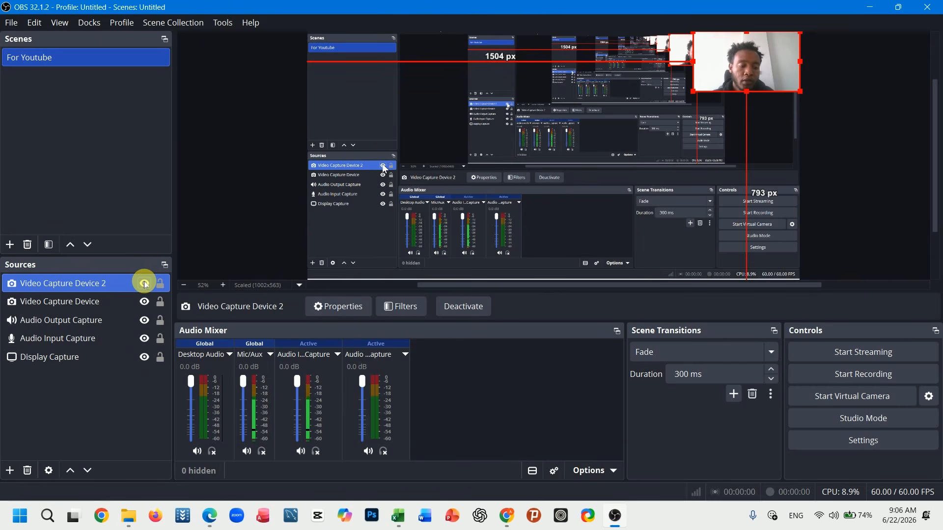
pyautogui.click(145, 284)
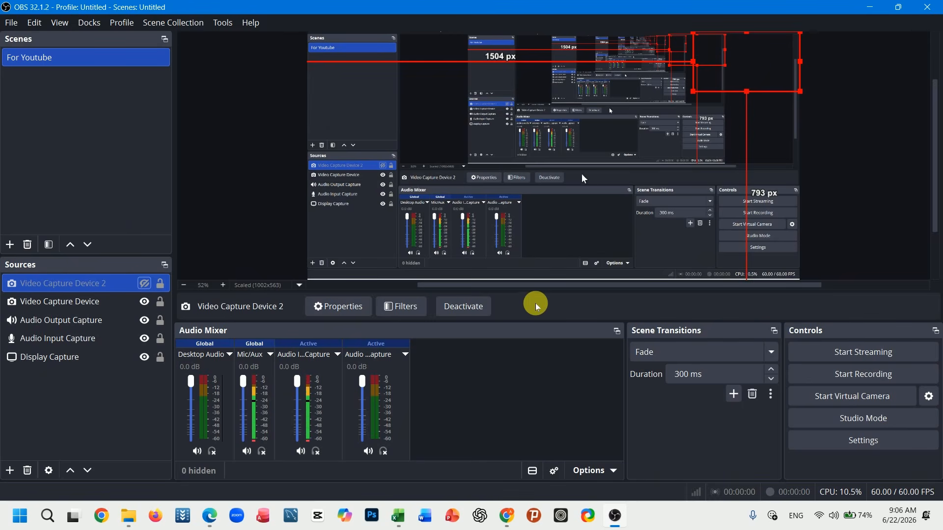
pyautogui.click(15, 24)
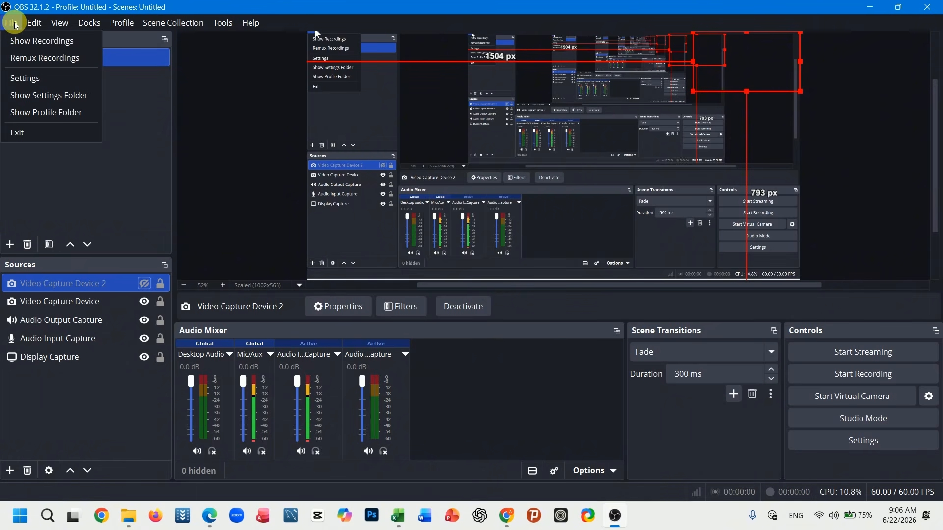
pyautogui.click(22, 39)
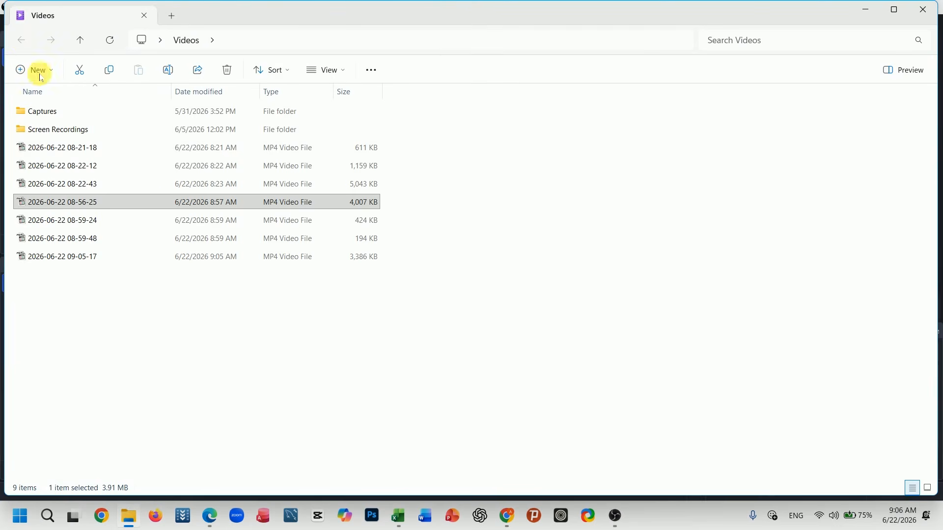
pyautogui.click(65, 203)
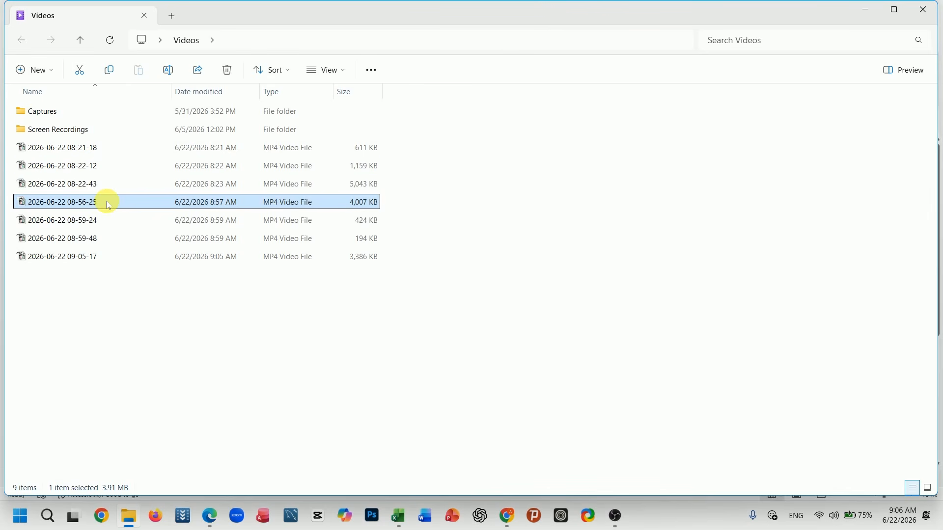
pyautogui.press('super+d')
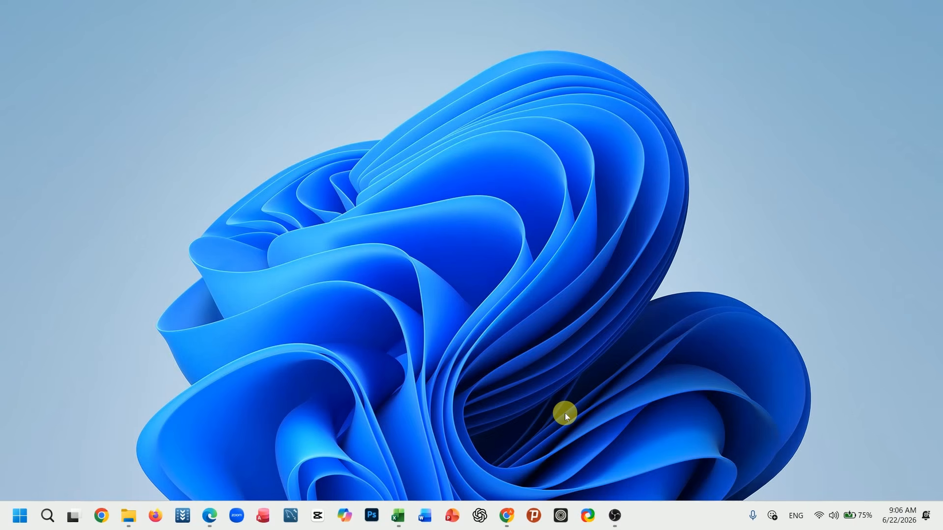